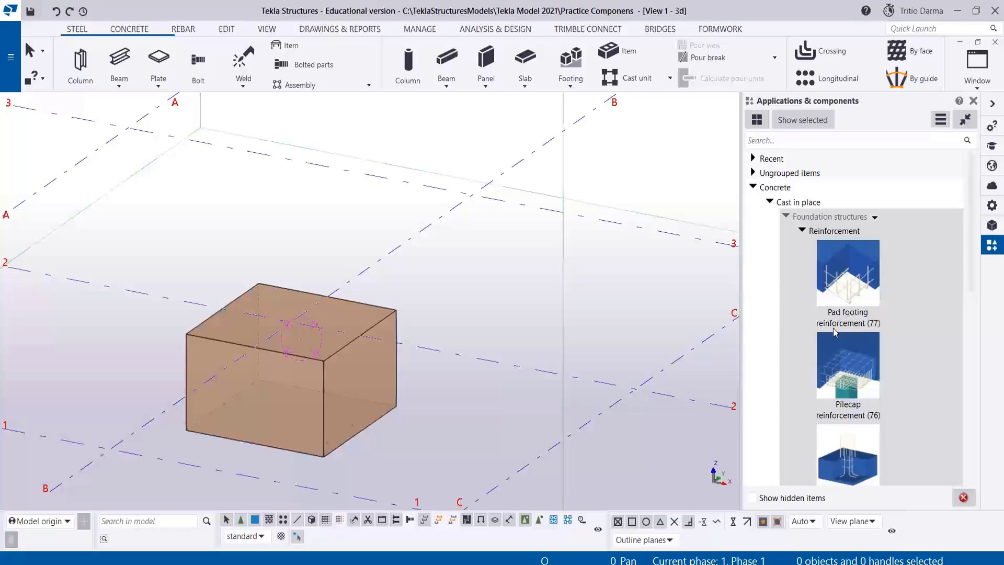
{"action": "scroll", "coordinate": [828, 310], "scroll_direction": "down", "scroll_amount": 3}
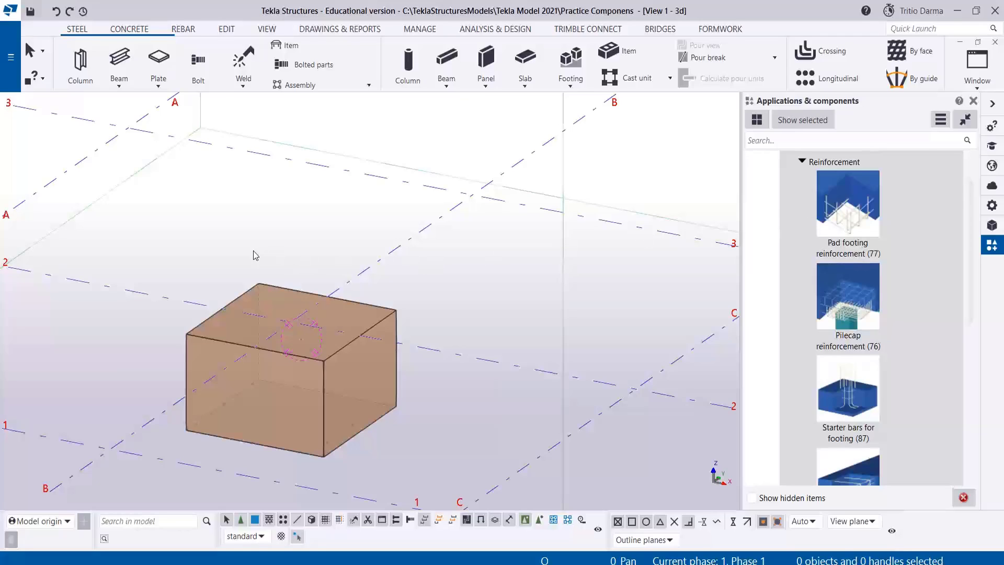
{"action": "scroll", "coordinate": [264, 351], "scroll_direction": "up", "scroll_amount": 5}
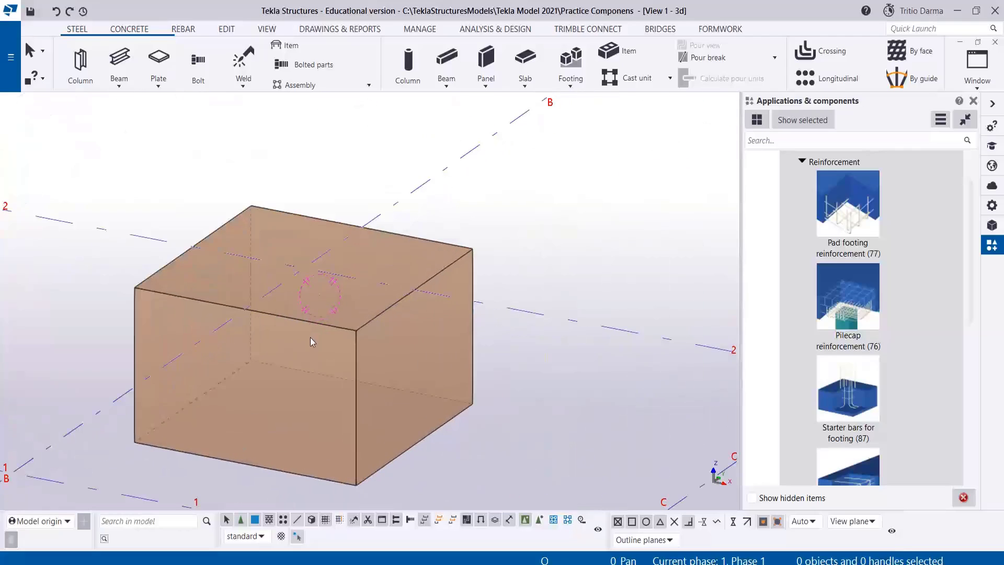
{"action": "left_click", "coordinate": [324, 291]}
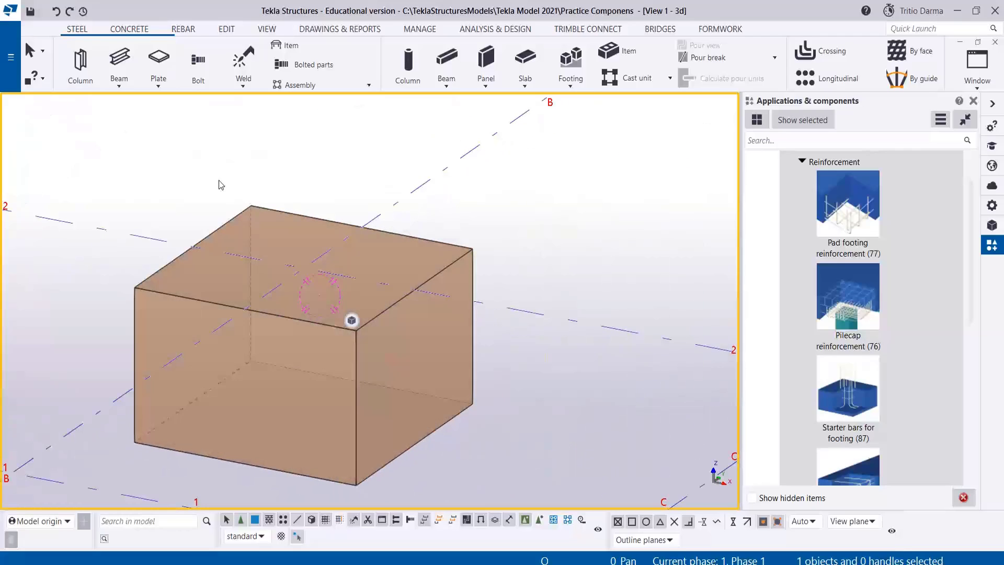
{"action": "scroll", "coordinate": [339, 194], "scroll_direction": "down", "scroll_amount": 2}
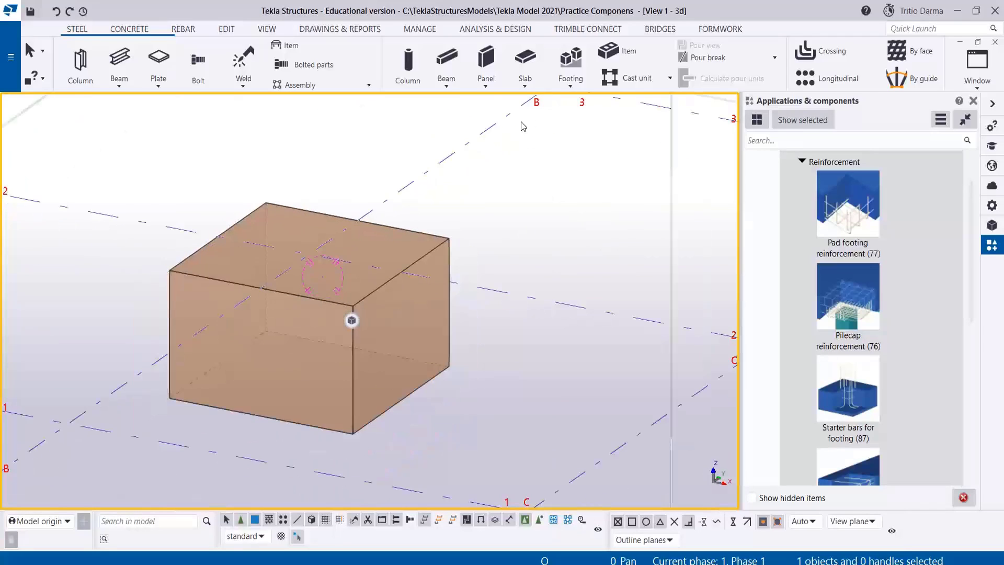
{"action": "left_click", "coordinate": [582, 71]}
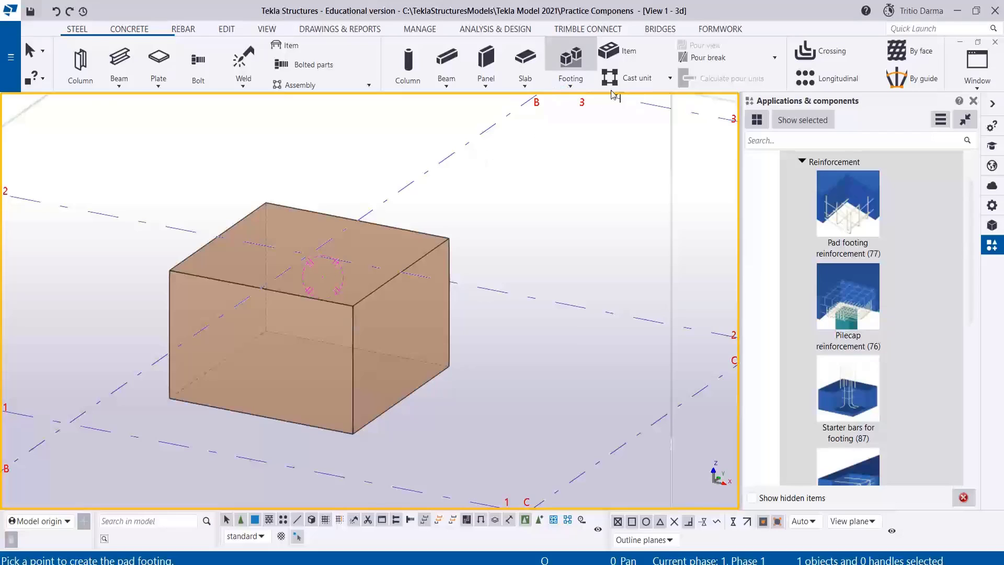
{"action": "left_click", "coordinate": [577, 86]}
{"action": "left_click", "coordinate": [579, 88]}
{"action": "right_click", "coordinate": [338, 176]}
{"action": "left_click", "coordinate": [360, 182]}
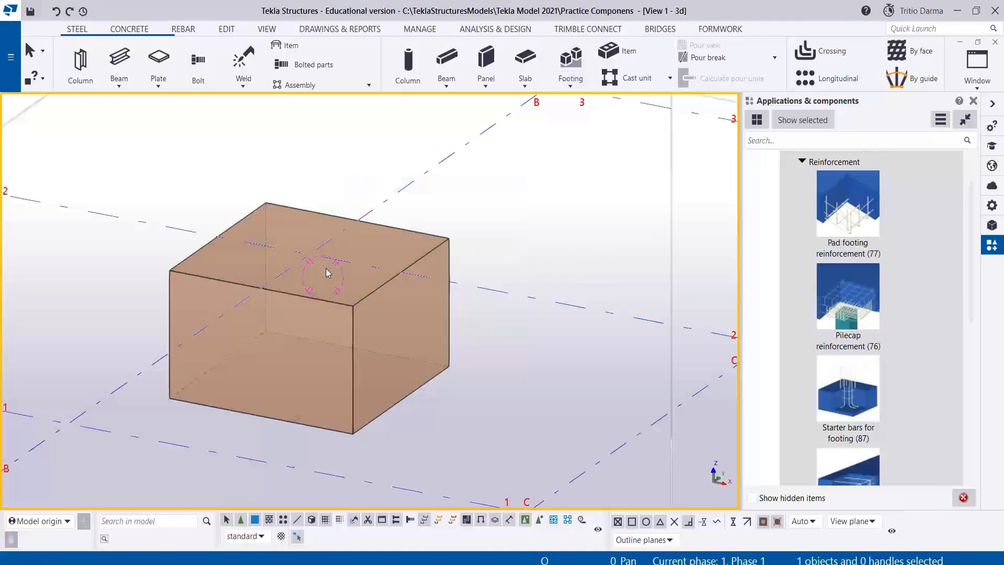
Step: Reduce the pad footing's height by raising its bottom face, keeping the top face at its original level
{"action": "left_click", "coordinate": [268, 292]}
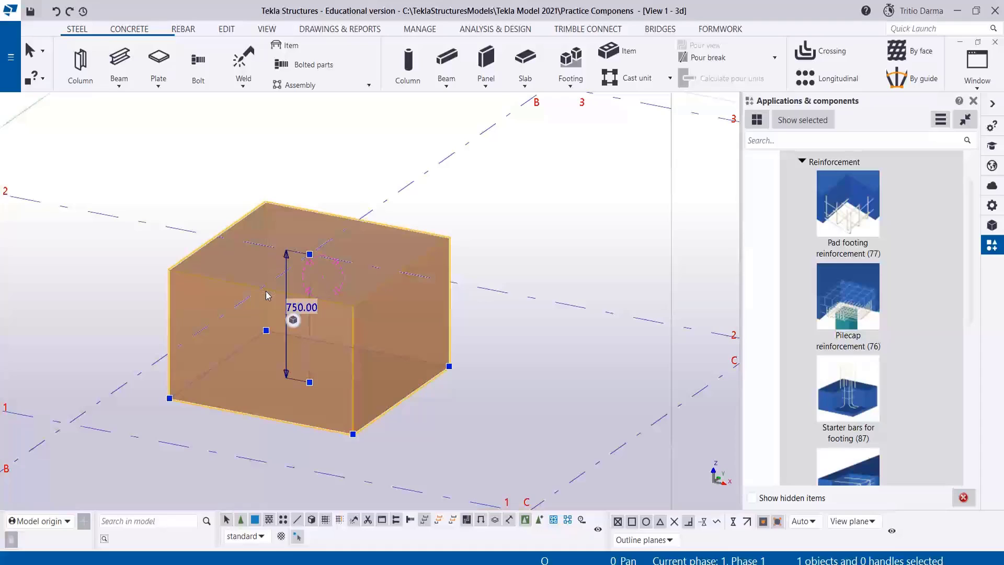
{"action": "mouse_move", "coordinate": [383, 283]}
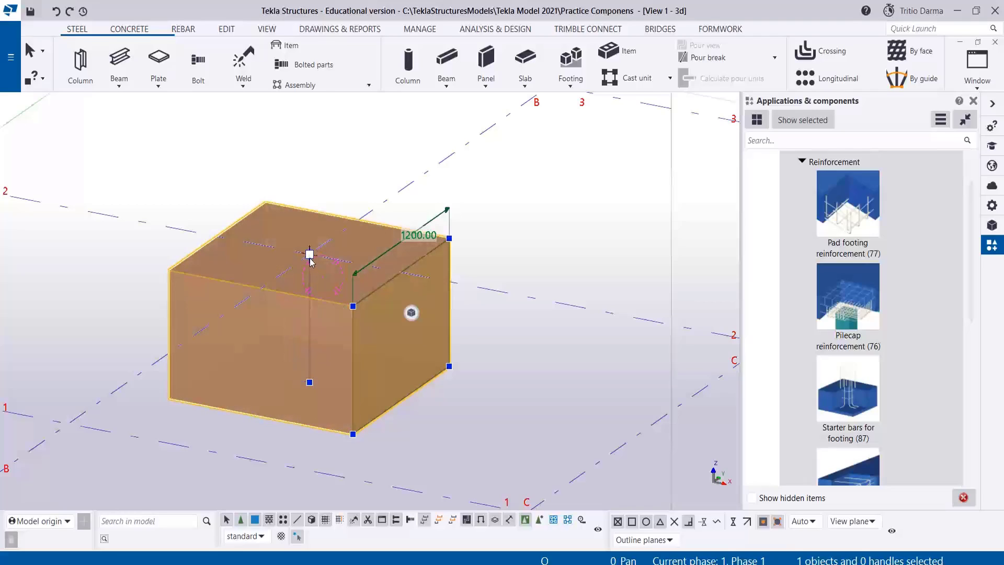
{"action": "left_click_drag", "start_coordinate": [310, 254], "coordinate": [309, 263]}
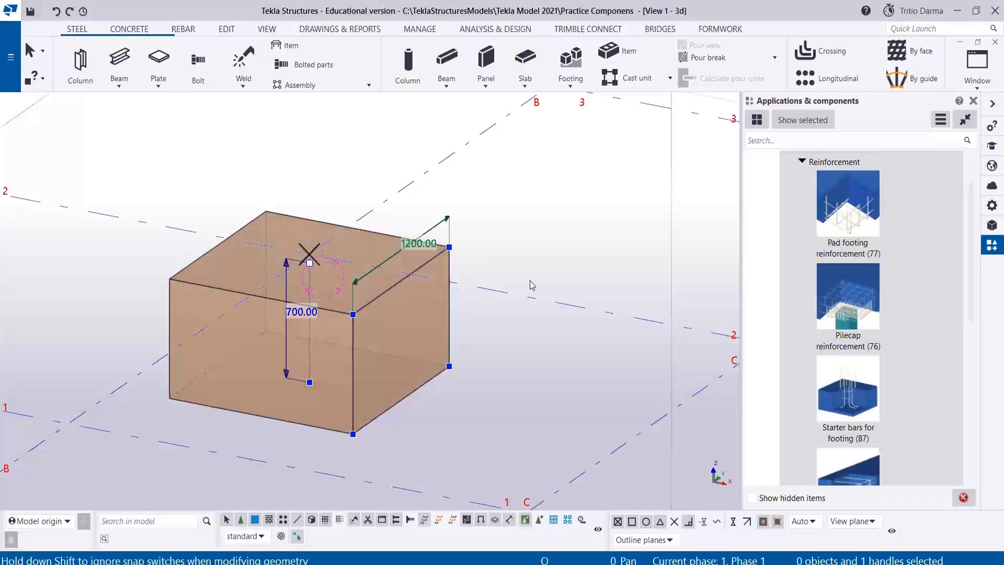
{"action": "left_click_drag", "start_coordinate": [310, 383], "coordinate": [310, 340]}
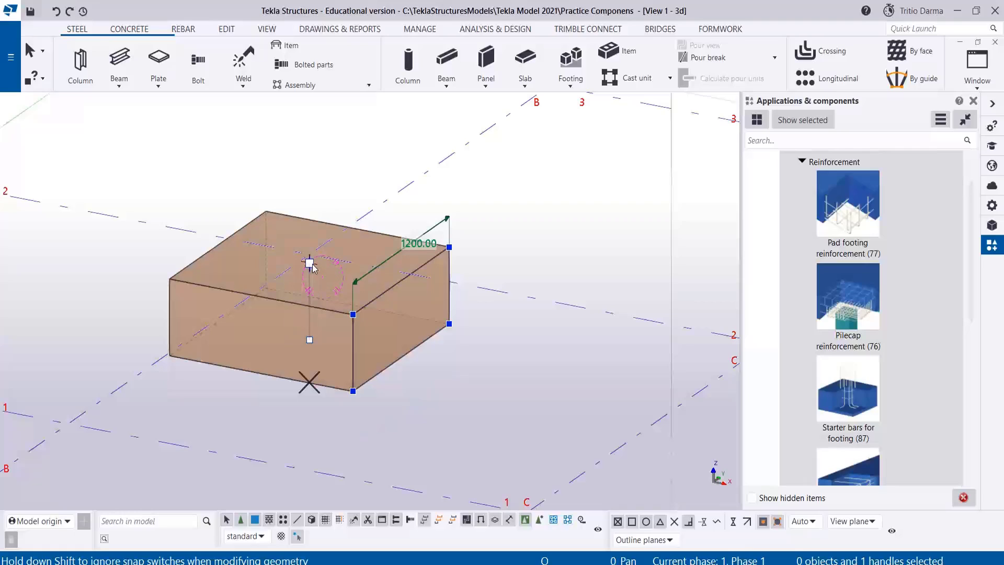
{"action": "left_click_drag", "start_coordinate": [310, 263], "coordinate": [309, 256]}
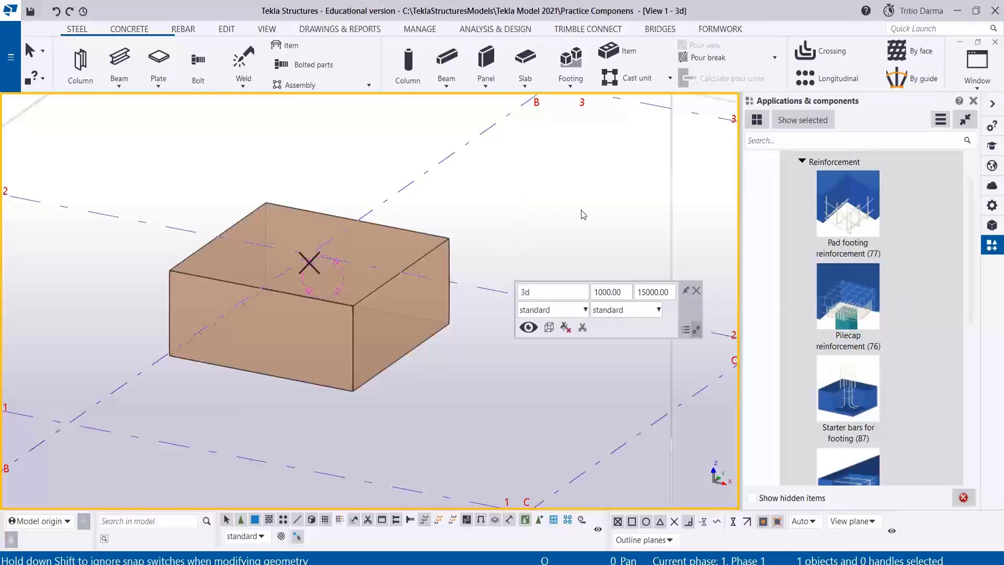
Step: Add Pad footing reinforcement (77) to the concrete footing with the standard settings
{"action": "left_click", "coordinate": [855, 211]}
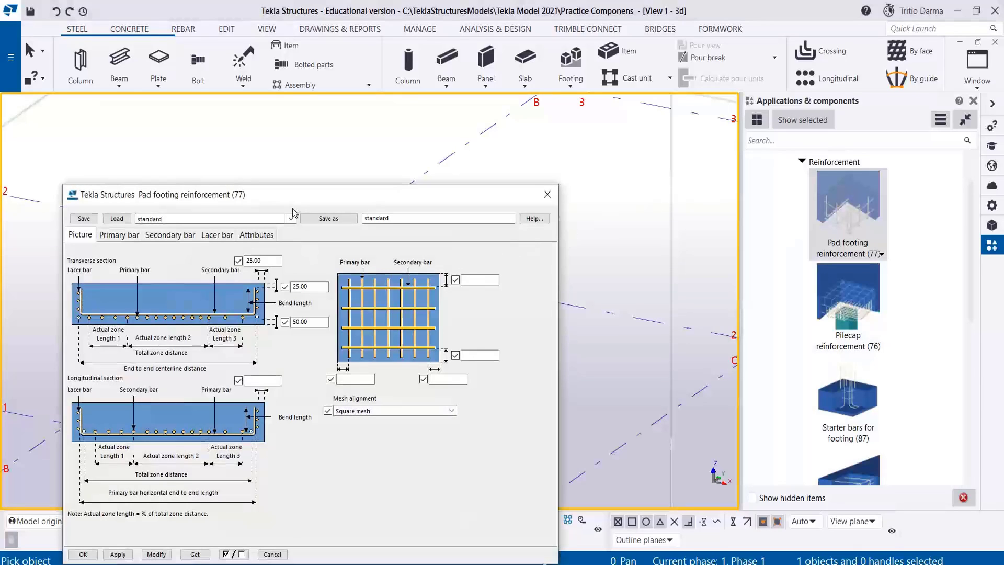
{"action": "left_click_drag", "start_coordinate": [278, 198], "coordinate": [700, 154]}
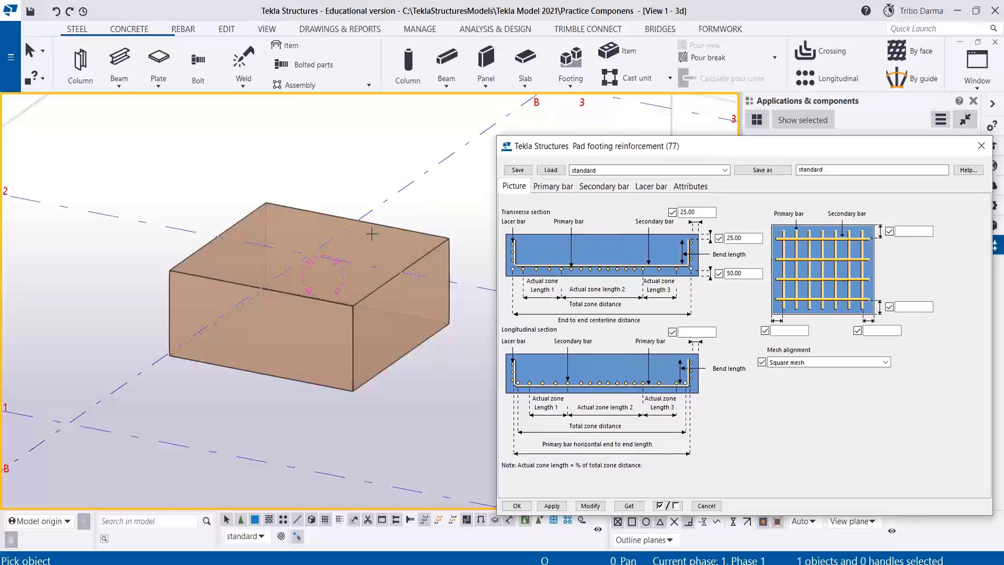
{"action": "left_click", "coordinate": [379, 289]}
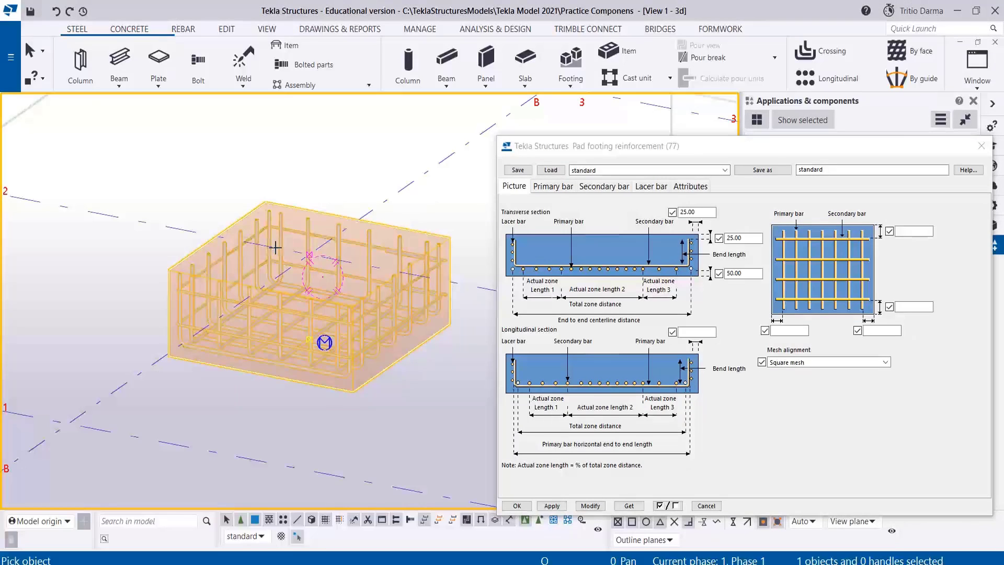
{"action": "scroll", "coordinate": [367, 204], "scroll_direction": "up", "scroll_amount": 2}
{"action": "scroll", "coordinate": [367, 204], "scroll_direction": "up", "scroll_amount": 1}
{"action": "right_click", "coordinate": [359, 166]}
{"action": "left_click", "coordinate": [377, 174]}
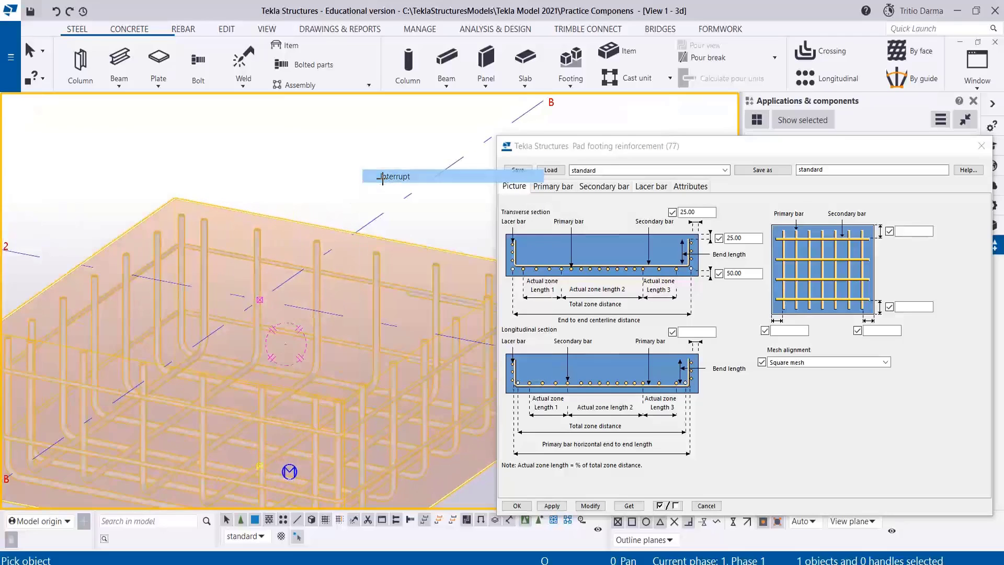
Step: Examine the footing's reinforcement cage from several angles, including the bent bars and the lacer bars around the sides
{"action": "scroll", "coordinate": [384, 183], "scroll_direction": "down", "scroll_amount": 2}
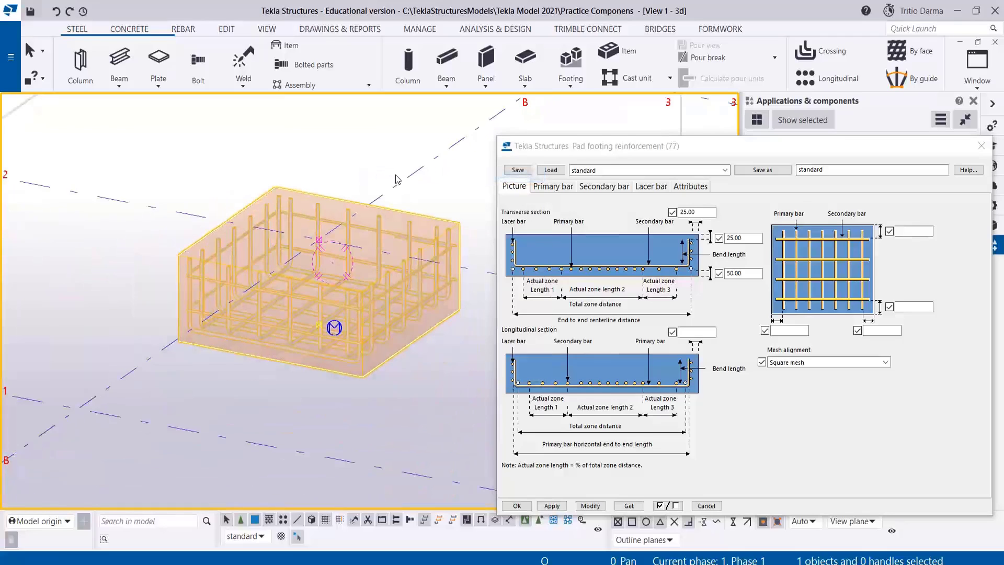
{"action": "scroll", "coordinate": [434, 228], "scroll_direction": "up", "scroll_amount": 2}
{"action": "scroll", "coordinate": [331, 233], "scroll_direction": "up", "scroll_amount": 2}
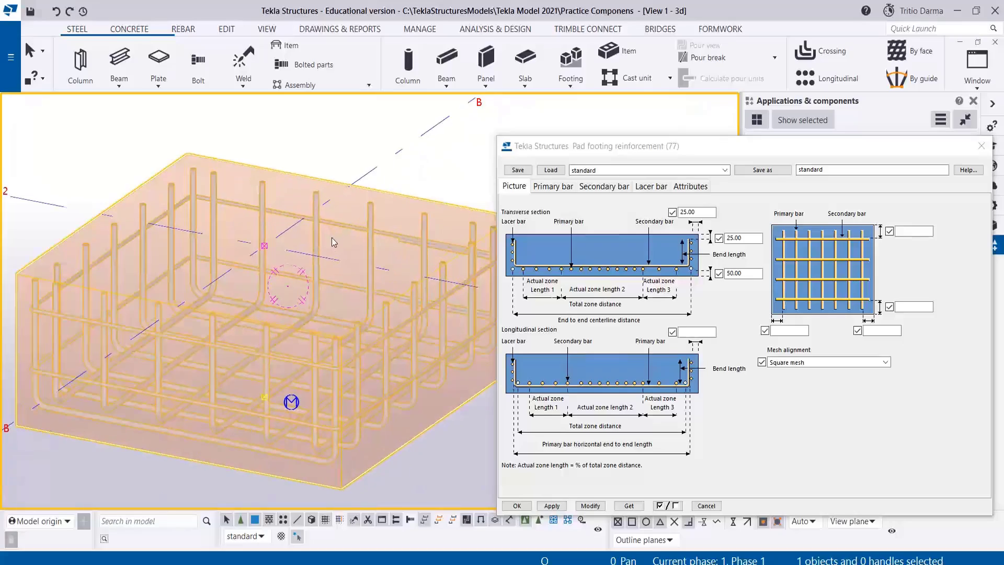
{"action": "middle_click_drag", "start_coordinate": [331, 301], "coordinate": [256, 355], "text": "ctrl"}
{"action": "scroll", "coordinate": [302, 317], "scroll_direction": "down", "scroll_amount": 2}
{"action": "scroll", "coordinate": [301, 316], "scroll_direction": "up", "scroll_amount": 2}
{"action": "scroll", "coordinate": [151, 317], "scroll_direction": "down", "scroll_amount": 2}
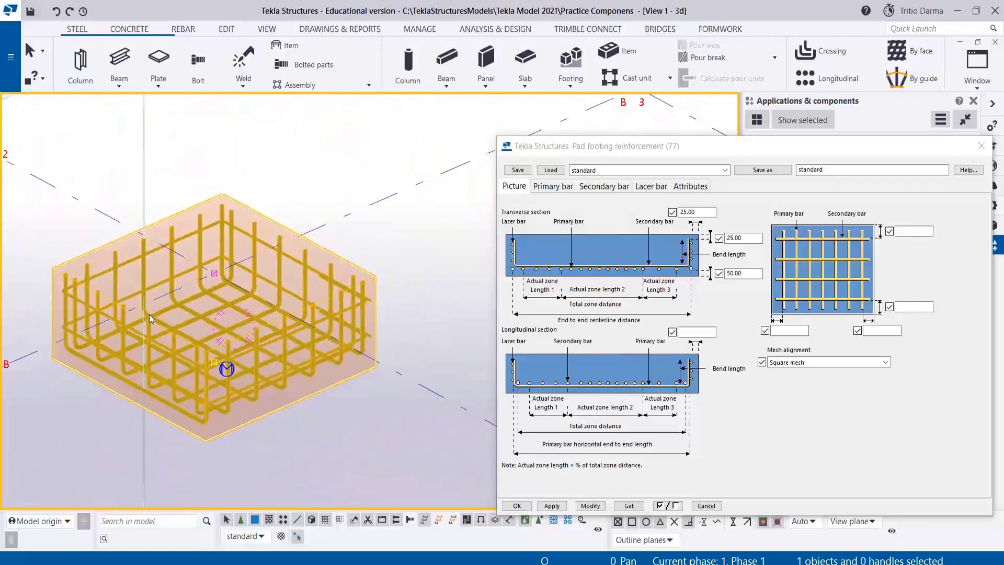
{"action": "scroll", "coordinate": [244, 314], "scroll_direction": "up", "scroll_amount": 2}
{"action": "scroll", "coordinate": [239, 317], "scroll_direction": "down", "scroll_amount": 2}
{"action": "middle_click_drag", "start_coordinate": [171, 362], "coordinate": [121, 366], "text": "ctrl"}
{"action": "scroll", "coordinate": [104, 367], "scroll_direction": "up", "scroll_amount": 2}
{"action": "scroll", "coordinate": [89, 362], "scroll_direction": "up", "scroll_amount": 2}
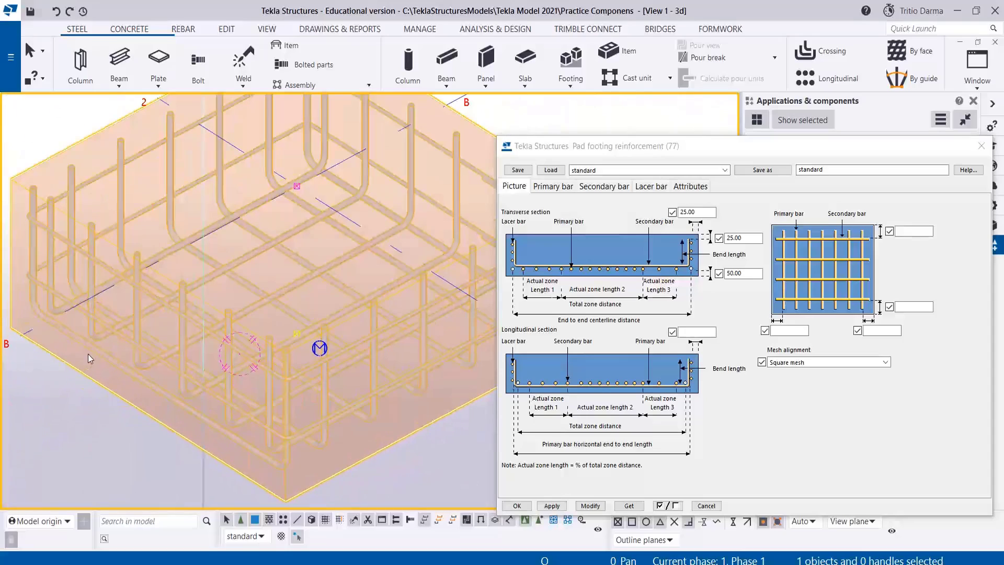
{"action": "scroll", "coordinate": [112, 274], "scroll_direction": "down", "scroll_amount": 1}
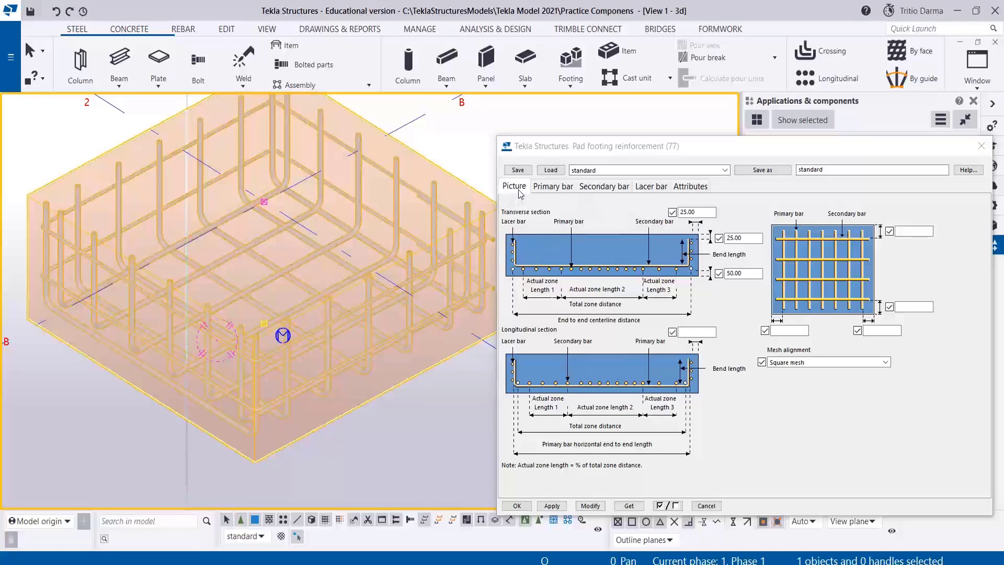
Step: Set the side, top and bottom cover values of the transverse section to 50
{"action": "left_click_drag", "start_coordinate": [701, 212], "coordinate": [682, 213]}
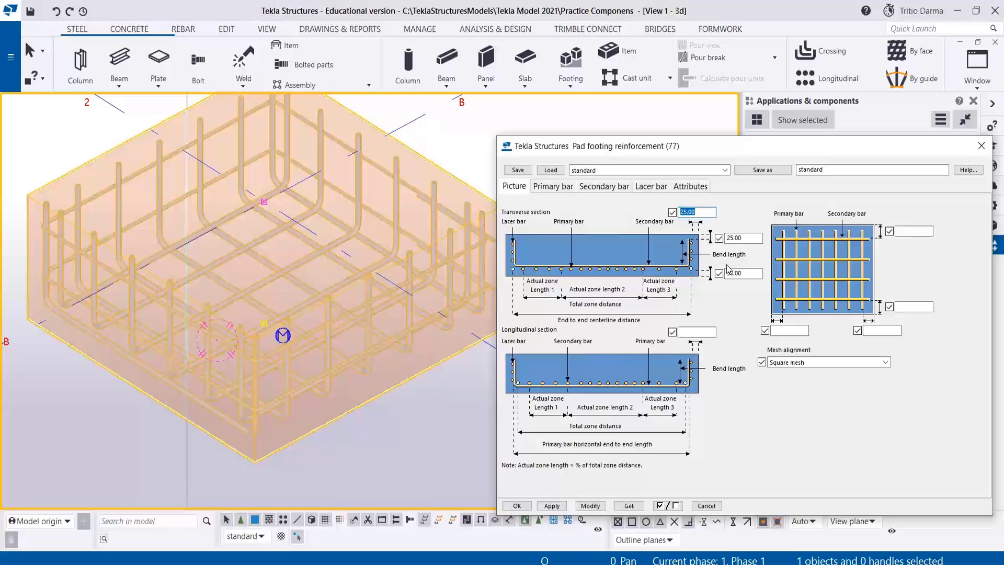
{"action": "type", "text": "5"}
{"action": "left_click_drag", "start_coordinate": [726, 270], "coordinate": [733, 273]}
{"action": "type", "text": "50"}
{"action": "left_click_drag", "start_coordinate": [744, 241], "coordinate": [721, 240]}
{"action": "type", "text": "50"}
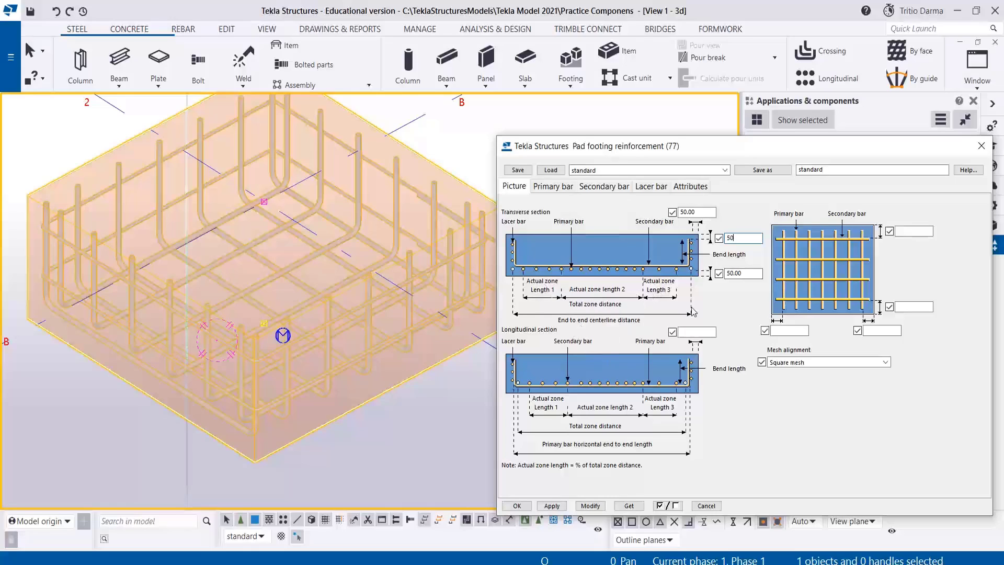
{"action": "left_click", "coordinate": [748, 270]}
Step: Compare the primary and secondary bars in the footing with the section and plan diagrams of the reinforcement settings
{"action": "scroll", "coordinate": [249, 413], "scroll_direction": "up", "scroll_amount": 5}
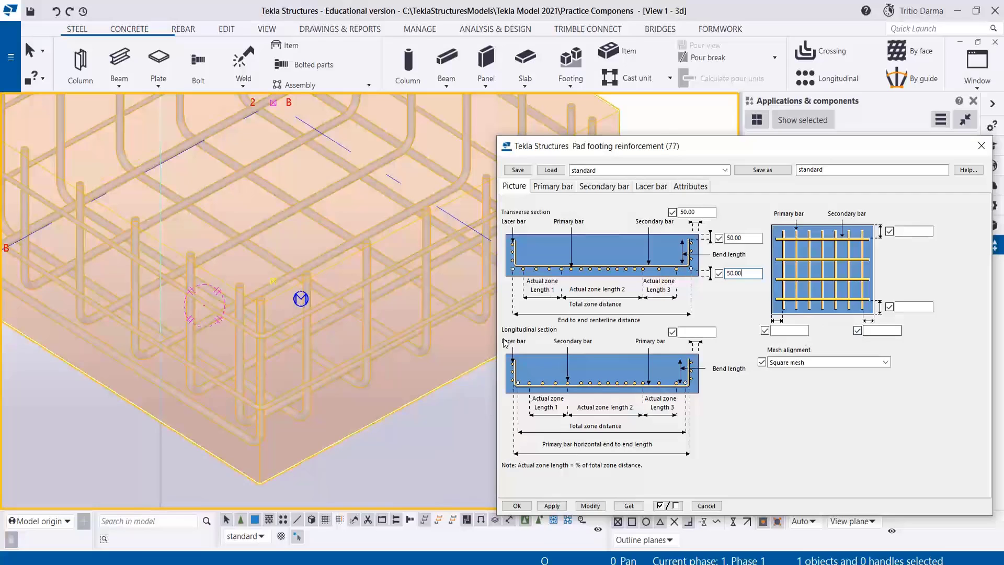
{"action": "scroll", "coordinate": [334, 364], "scroll_direction": "down", "scroll_amount": 4}
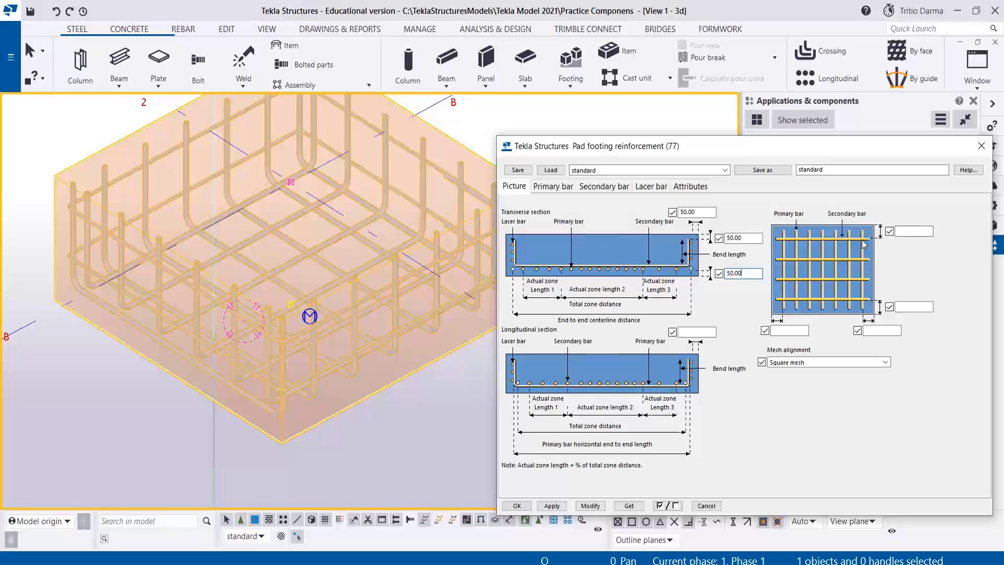
{"action": "scroll", "coordinate": [331, 269], "scroll_direction": "down", "scroll_amount": 2}
{"action": "scroll", "coordinate": [333, 204], "scroll_direction": "up", "scroll_amount": 1}
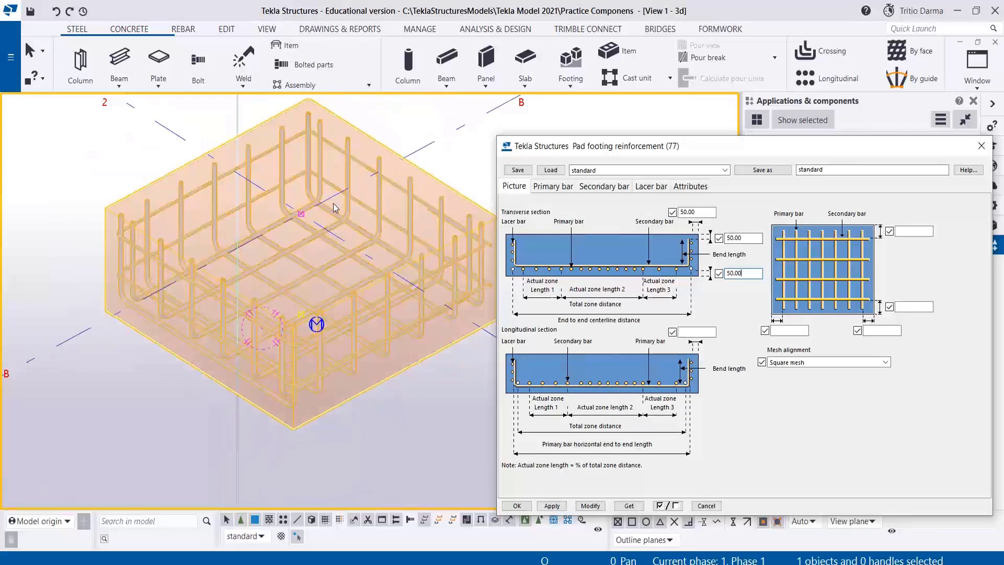
{"action": "scroll", "coordinate": [422, 165], "scroll_direction": "up", "scroll_amount": 2}
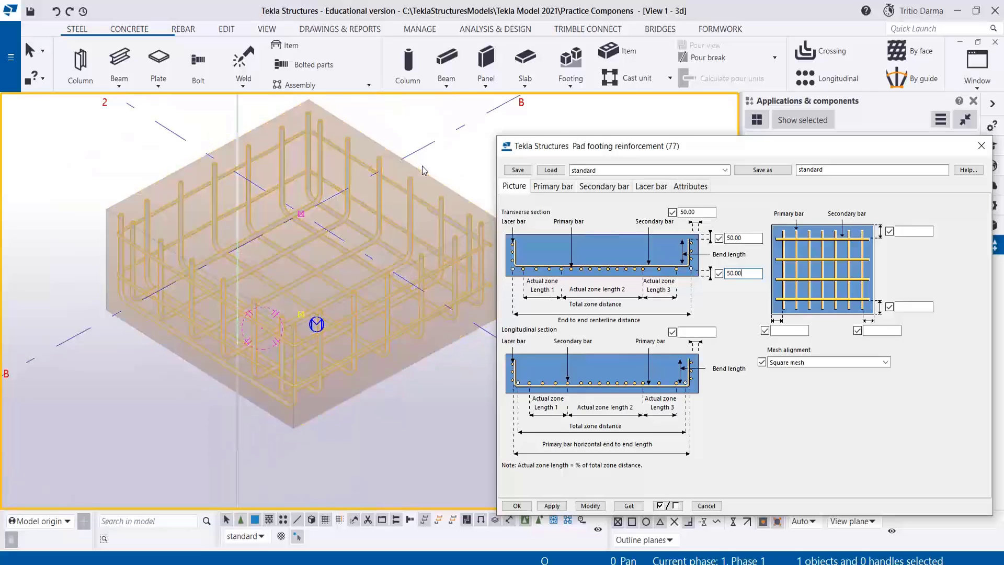
{"action": "scroll", "coordinate": [441, 230], "scroll_direction": "down", "scroll_amount": 2}
{"action": "scroll", "coordinate": [415, 256], "scroll_direction": "up", "scroll_amount": 2}
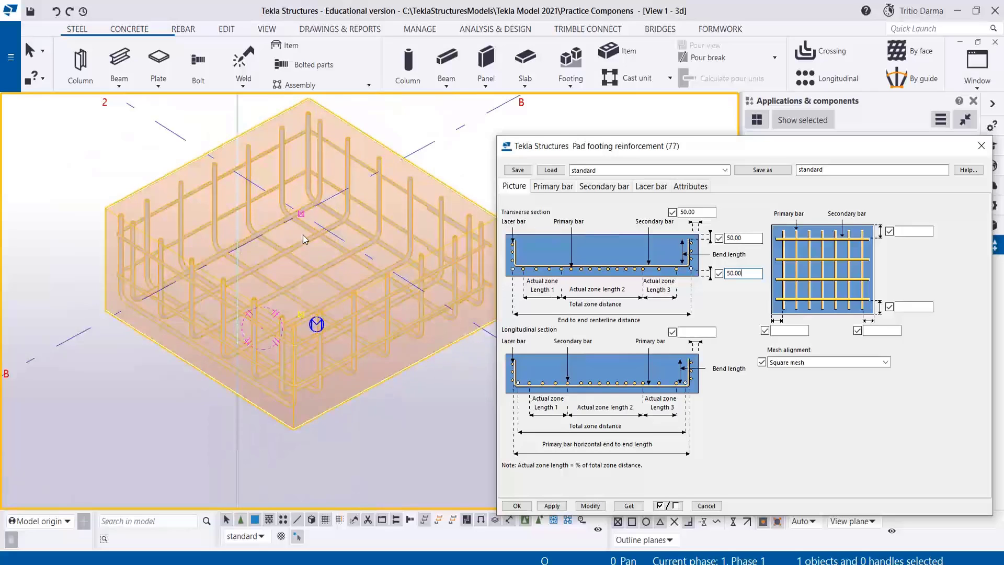
{"action": "scroll", "coordinate": [413, 263], "scroll_direction": "down", "scroll_amount": 3}
{"action": "scroll", "coordinate": [416, 264], "scroll_direction": "up", "scroll_amount": 2}
{"action": "scroll", "coordinate": [416, 279], "scroll_direction": "down", "scroll_amount": 1}
{"action": "scroll", "coordinate": [416, 280], "scroll_direction": "up", "scroll_amount": 3}
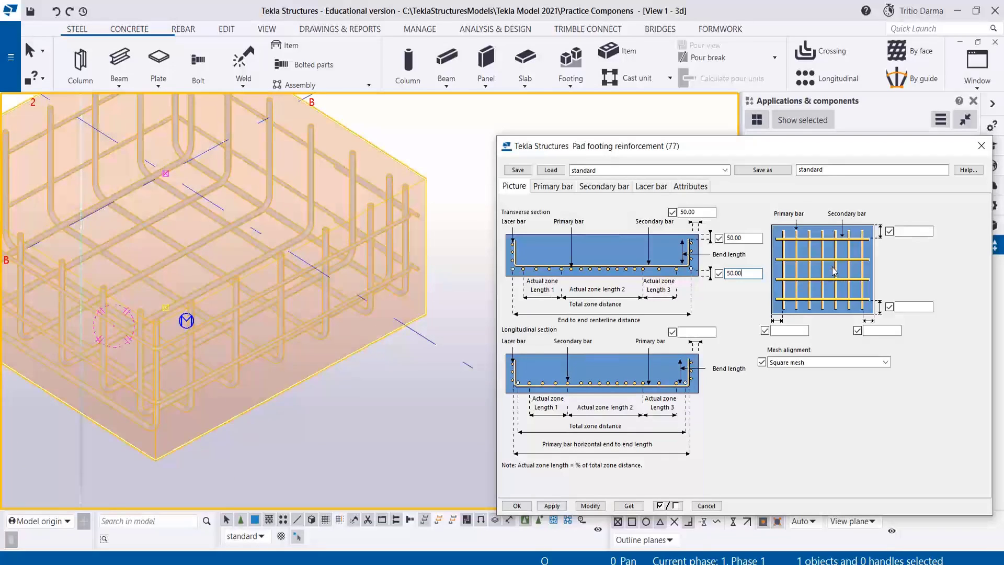
{"action": "scroll", "coordinate": [477, 275], "scroll_direction": "down", "scroll_amount": 1}
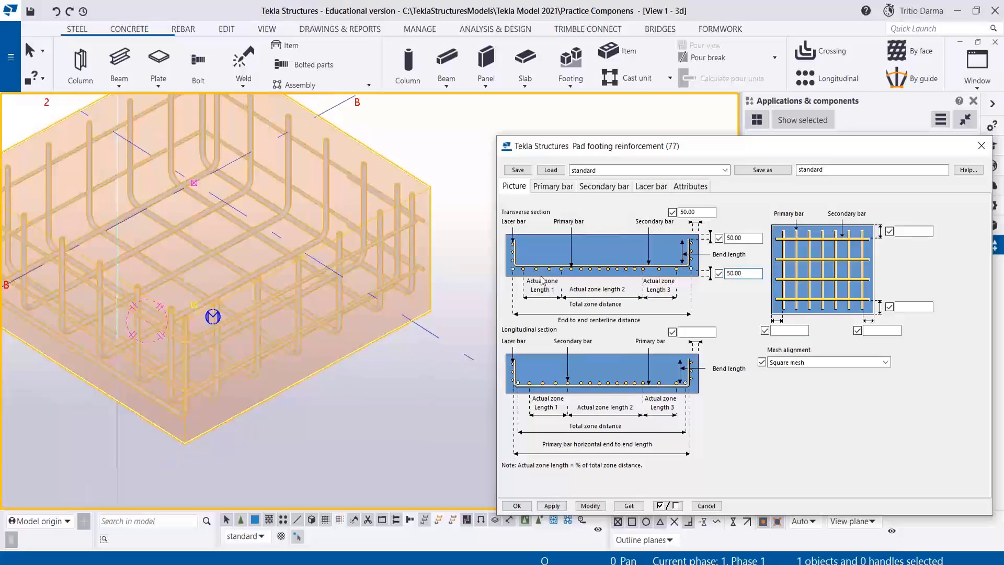
Step: Set all four edge distances in the plan diagram of the primary and secondary bars to 50
{"action": "left_click", "coordinate": [910, 232]}
{"action": "left_click", "coordinate": [906, 307]}
{"action": "type", "text": "50"}
{"action": "left_click", "coordinate": [876, 331]}
{"action": "type", "text": "50"}
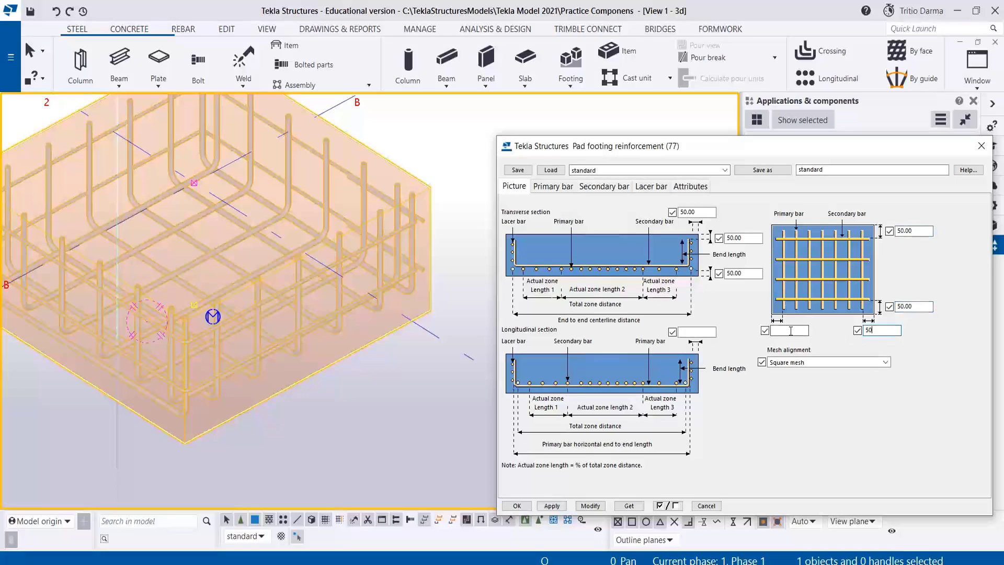
{"action": "left_click", "coordinate": [790, 331]}
{"action": "type", "text": "50"}
Step: Apply the changed cover and edge distance settings to the footing's existing reinforcement
{"action": "left_click", "coordinate": [590, 506]}
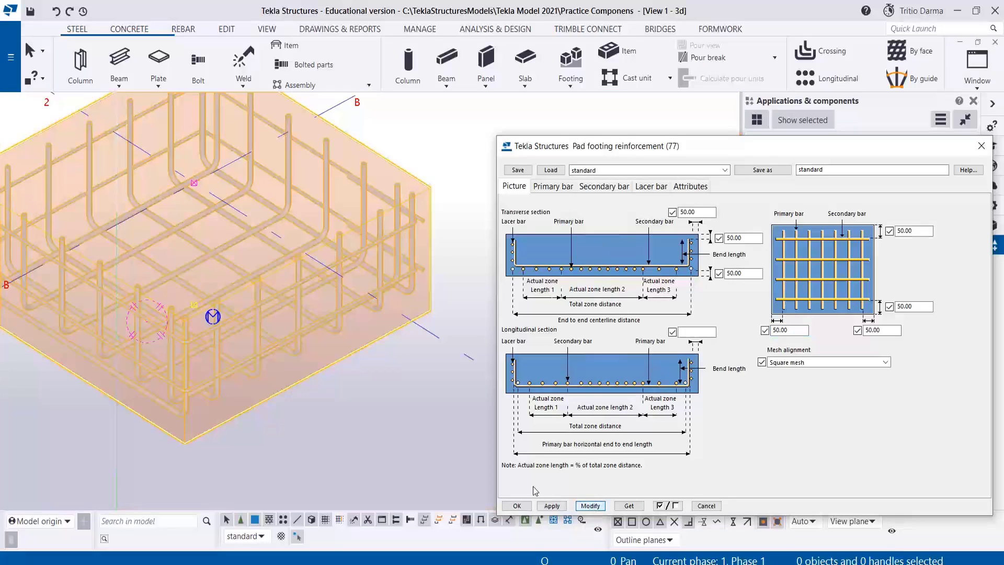
{"action": "left_click", "coordinate": [263, 343]}
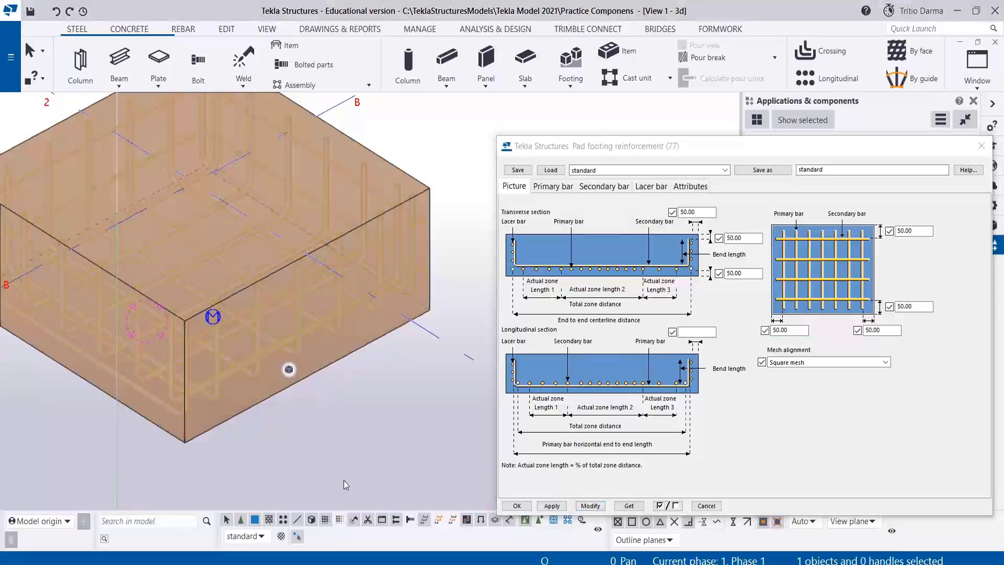
{"action": "left_click", "coordinate": [589, 505]}
Step: Inspect the modified reinforcement cage up close and from another angle to check the bars' positions inside the footing
{"action": "scroll", "coordinate": [418, 404], "scroll_direction": "down", "scroll_amount": 1}
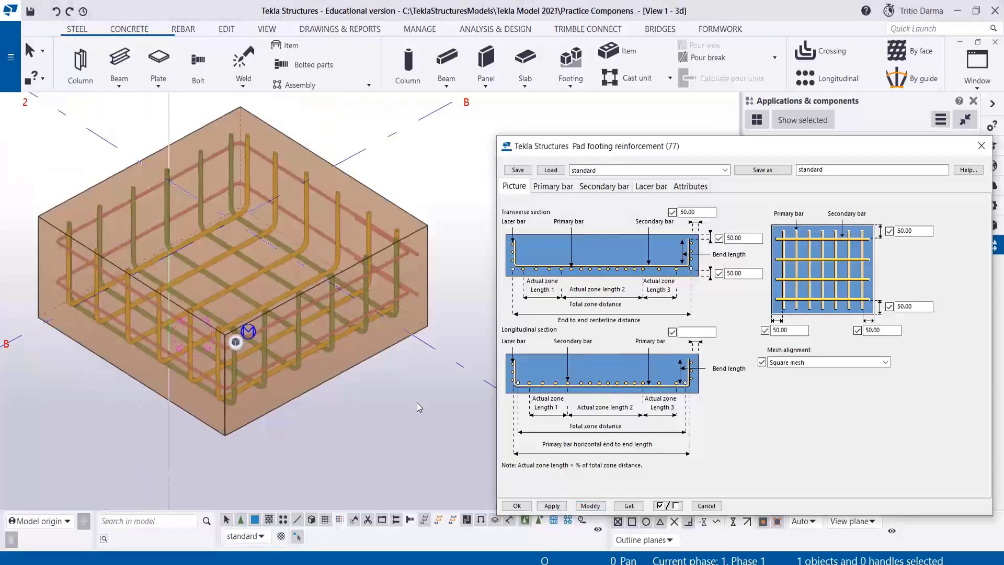
{"action": "scroll", "coordinate": [399, 223], "scroll_direction": "up", "scroll_amount": 2}
{"action": "scroll", "coordinate": [389, 214], "scroll_direction": "down", "scroll_amount": 3}
{"action": "scroll", "coordinate": [329, 266], "scroll_direction": "up", "scroll_amount": 2}
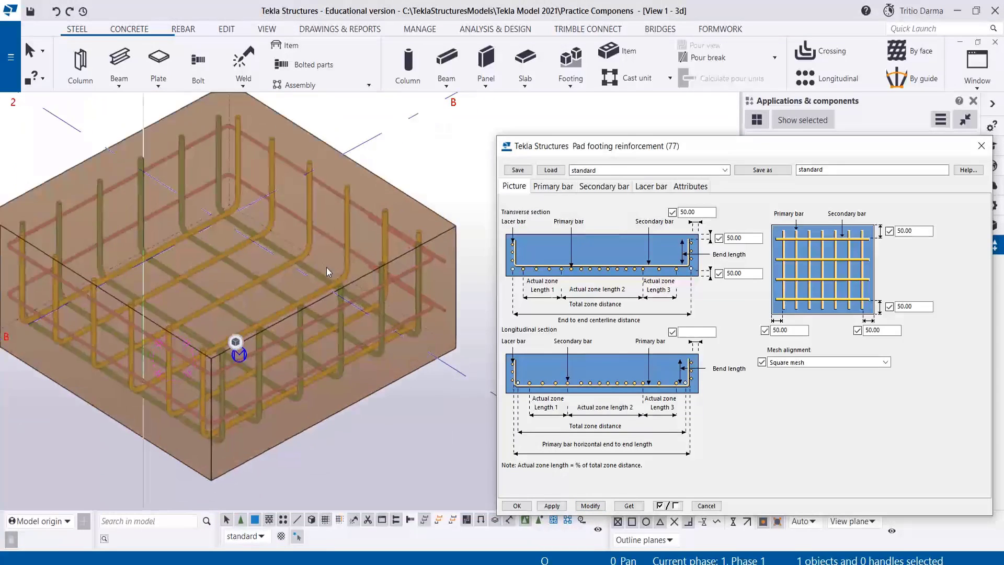
{"action": "scroll", "coordinate": [327, 271], "scroll_direction": "down", "scroll_amount": 1}
{"action": "middle_click_drag", "start_coordinate": [264, 318], "coordinate": [293, 313], "text": "ctrl"}
{"action": "scroll", "coordinate": [296, 316], "scroll_direction": "down", "scroll_amount": 3}
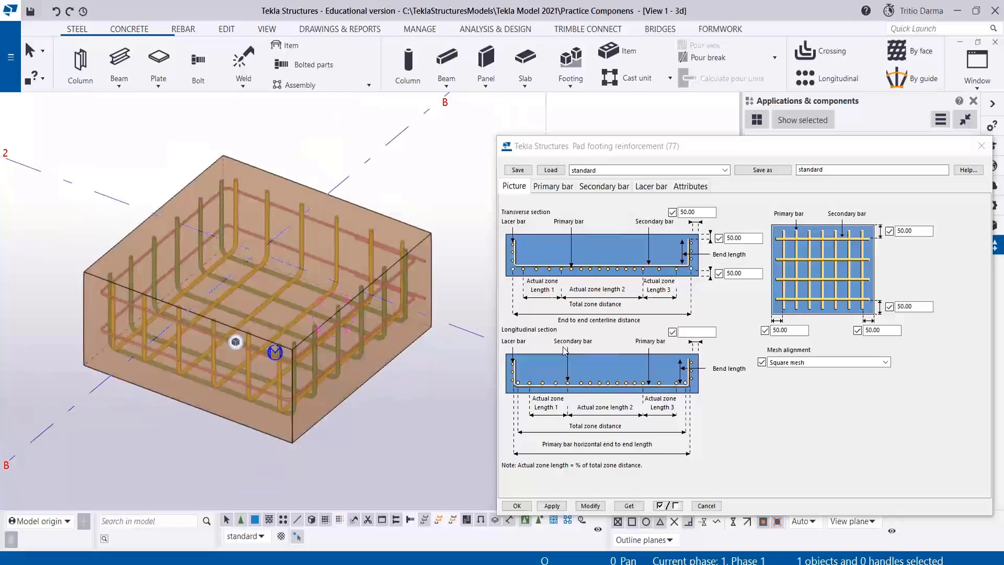
Step: Check the available mesh alignment options and open the primary bar settings of the footing reinforcement
{"action": "left_click", "coordinate": [555, 188]}
{"action": "left_click", "coordinate": [524, 187]}
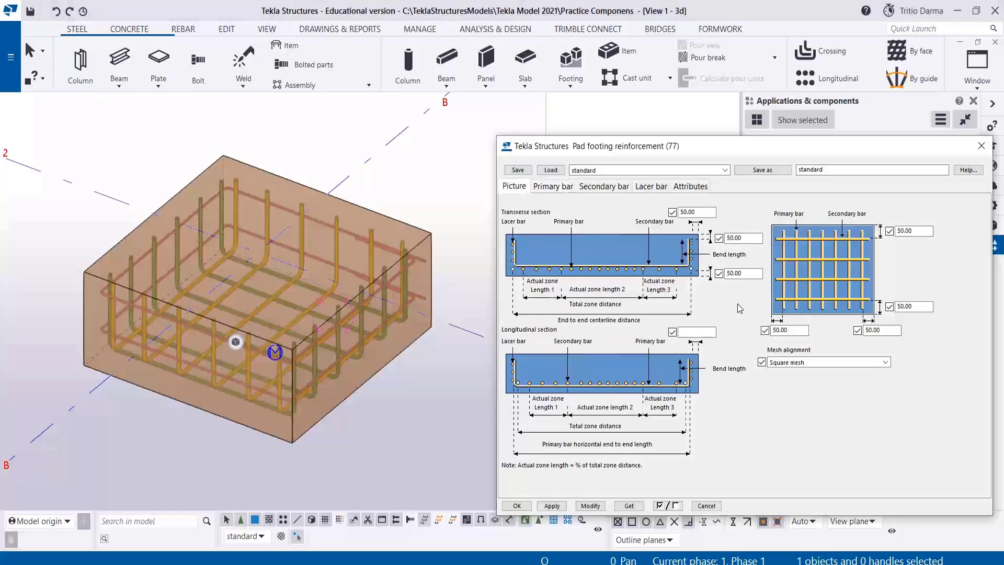
{"action": "left_click", "coordinate": [795, 362]}
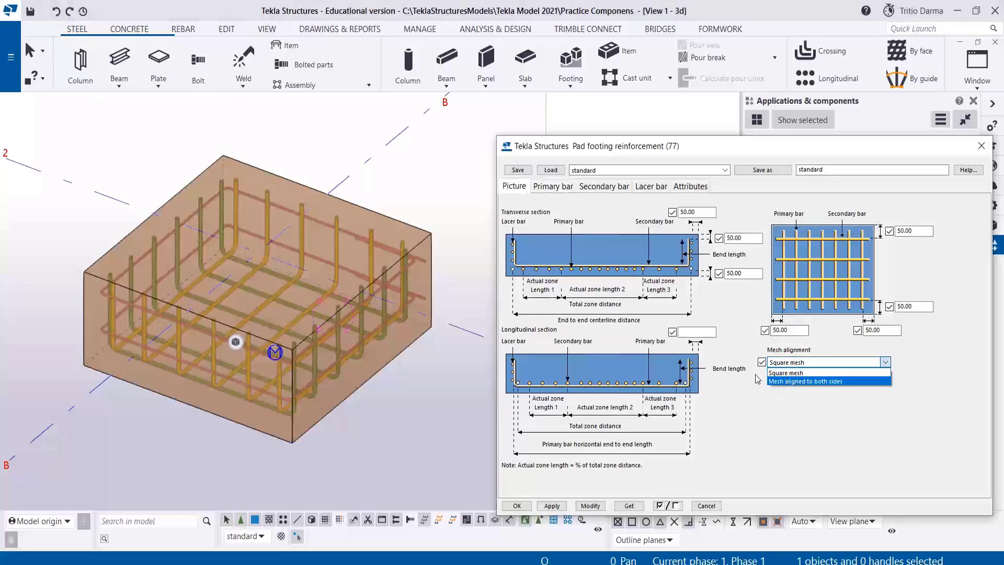
{"action": "key", "text": "Escape"}
{"action": "left_click", "coordinate": [551, 187]}
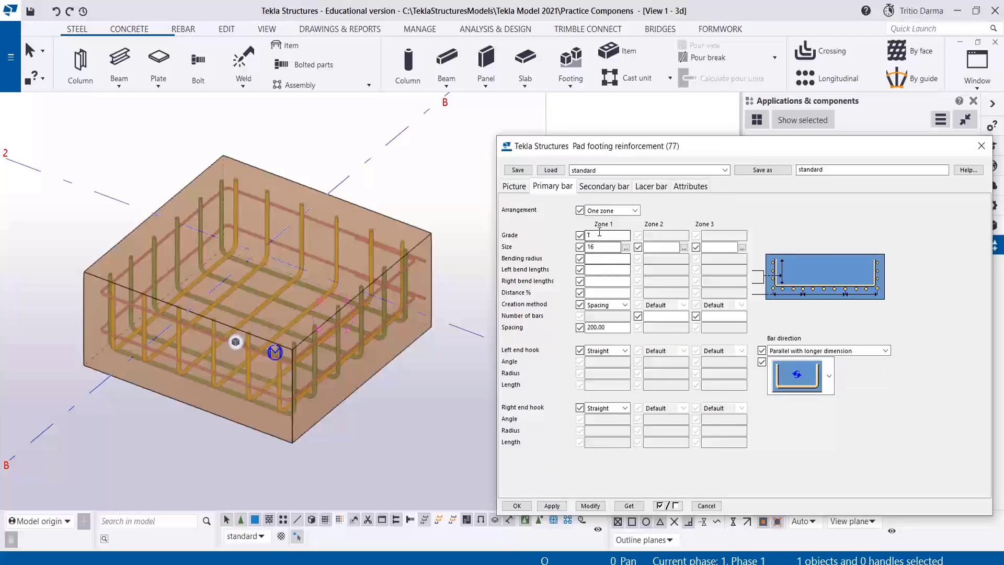
{"action": "left_click", "coordinate": [601, 214]}
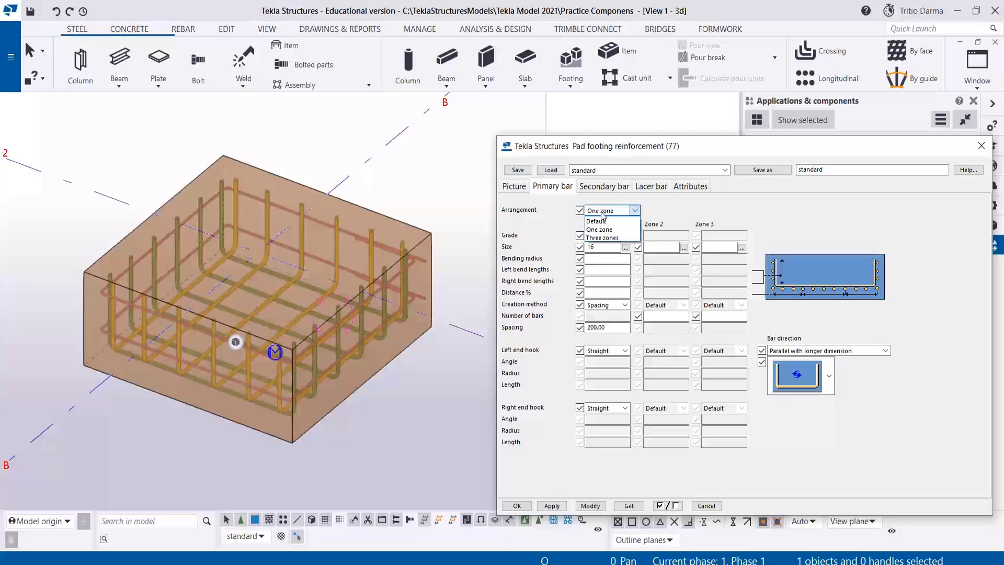
{"action": "left_click", "coordinate": [609, 238]}
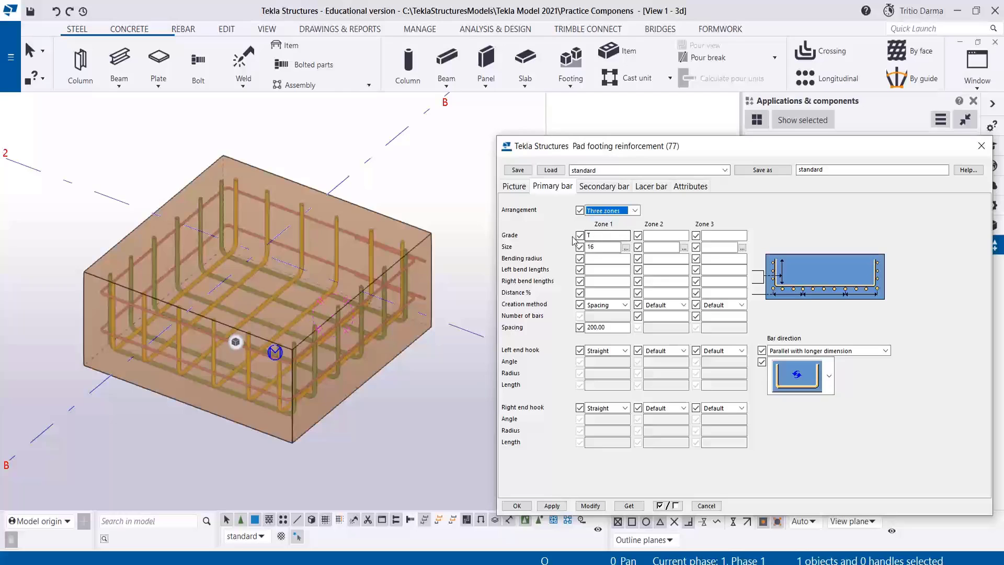
{"action": "scroll", "coordinate": [277, 281], "scroll_direction": "up", "scroll_amount": 2}
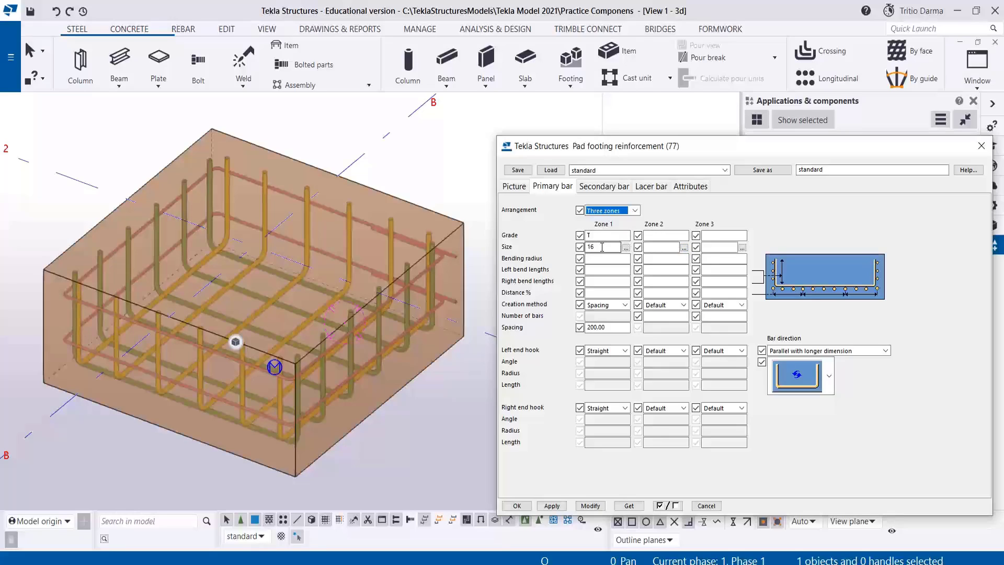
{"action": "left_click", "coordinate": [607, 210]}
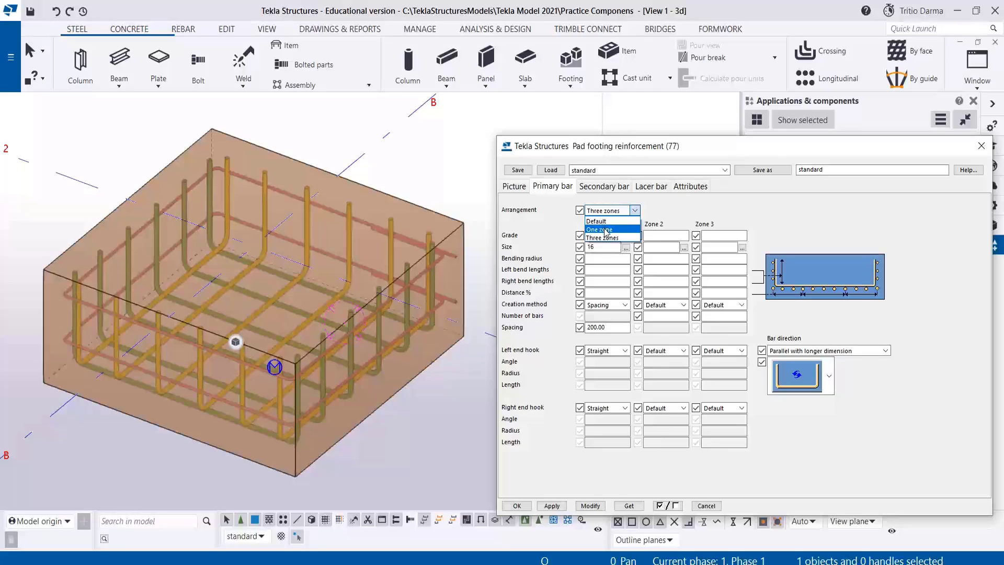
{"action": "left_click", "coordinate": [605, 231]}
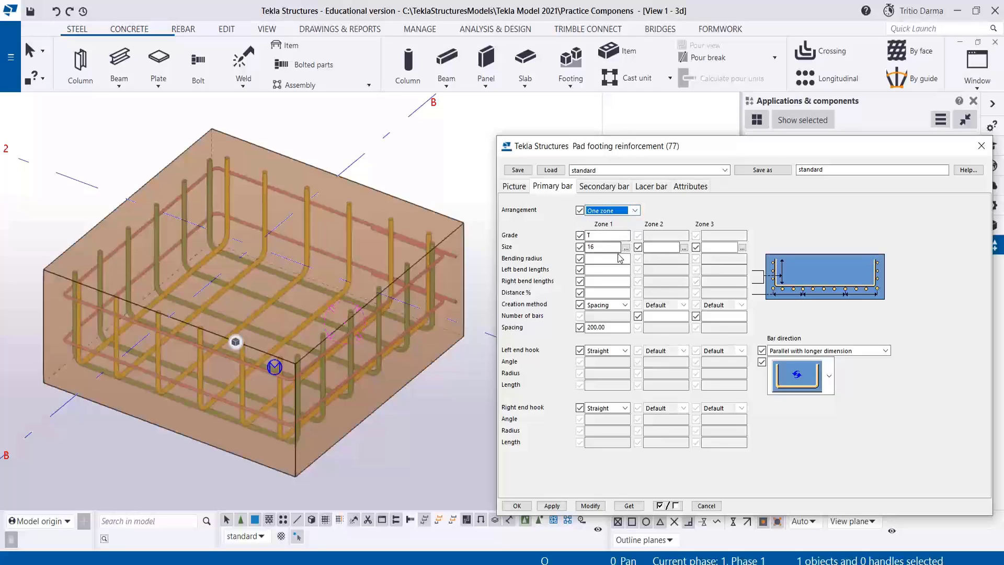
Step: Give the primary bars a 135 degrees left end hook and a spacing of 150, and apply both to the footing's reinforcement
{"action": "left_click", "coordinate": [589, 246]}
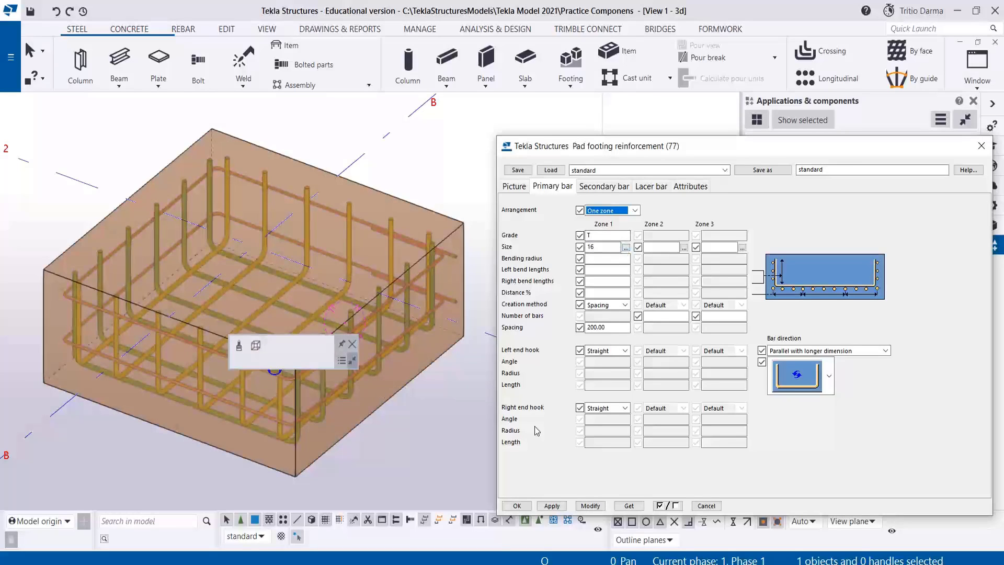
{"action": "left_click", "coordinate": [607, 350]}
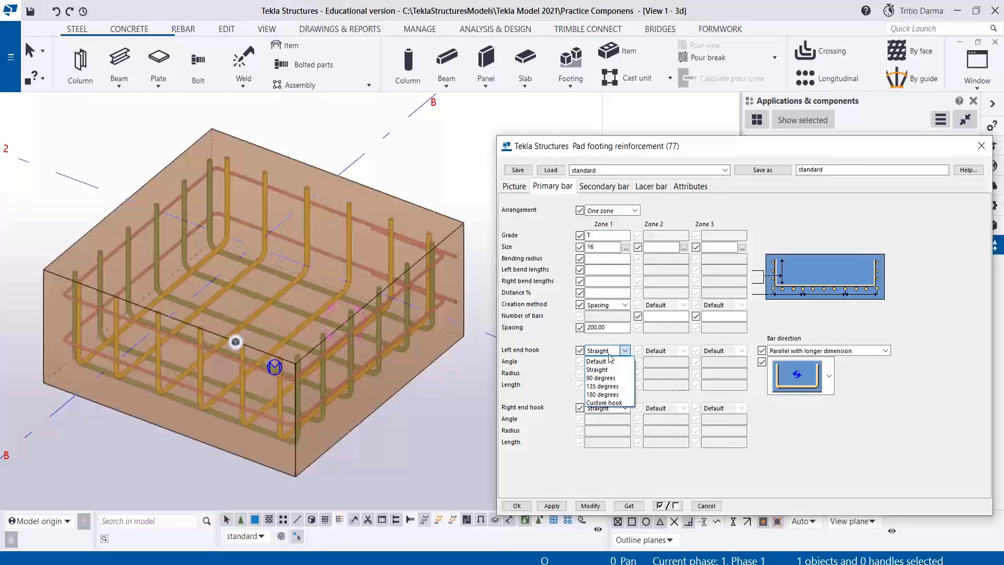
{"action": "left_click", "coordinate": [611, 387]}
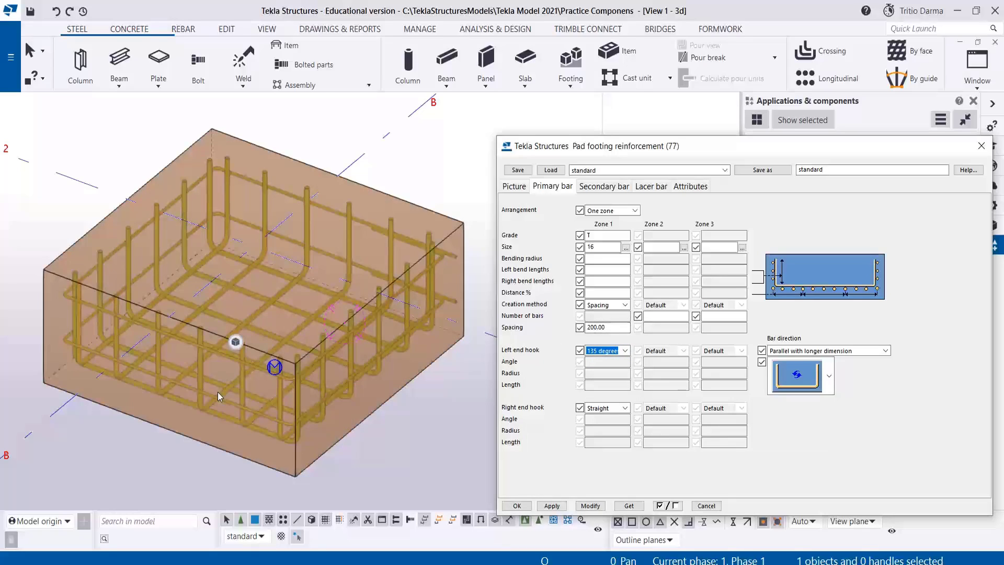
{"action": "left_click", "coordinate": [611, 328]}
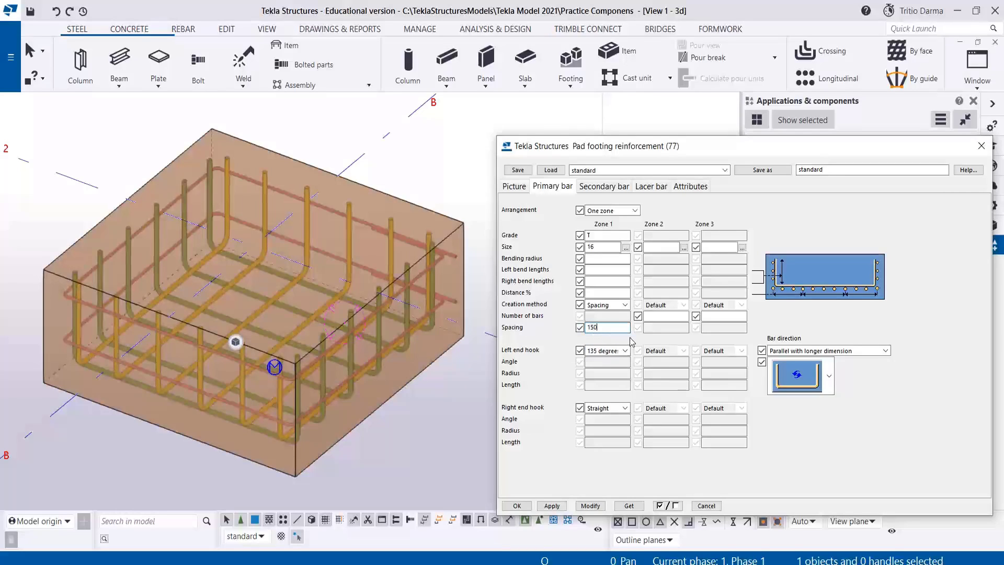
{"action": "left_click", "coordinate": [590, 505]}
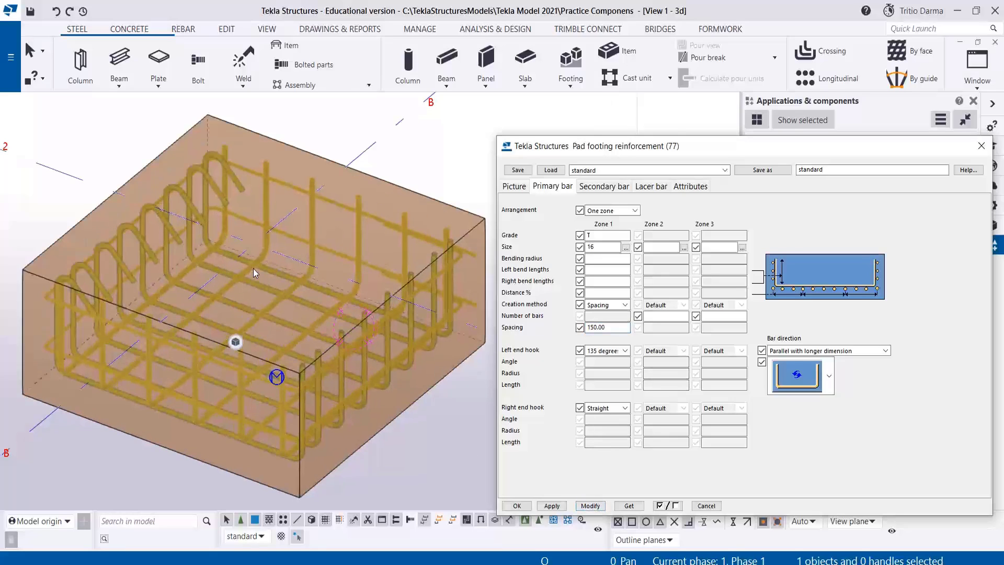
Step: Set the primary bars' right end hook to 135 degrees and apply it to the footing's reinforcement
{"action": "scroll", "coordinate": [253, 268], "scroll_direction": "up", "scroll_amount": 1}
{"action": "scroll", "coordinate": [260, 269], "scroll_direction": "down", "scroll_amount": 1}
{"action": "middle_click_drag", "start_coordinate": [272, 332], "coordinate": [344, 319]}
{"action": "scroll", "coordinate": [312, 318], "scroll_direction": "up", "scroll_amount": 2}
{"action": "scroll", "coordinate": [193, 315], "scroll_direction": "down", "scroll_amount": 3}
{"action": "scroll", "coordinate": [370, 318], "scroll_direction": "up", "scroll_amount": 2}
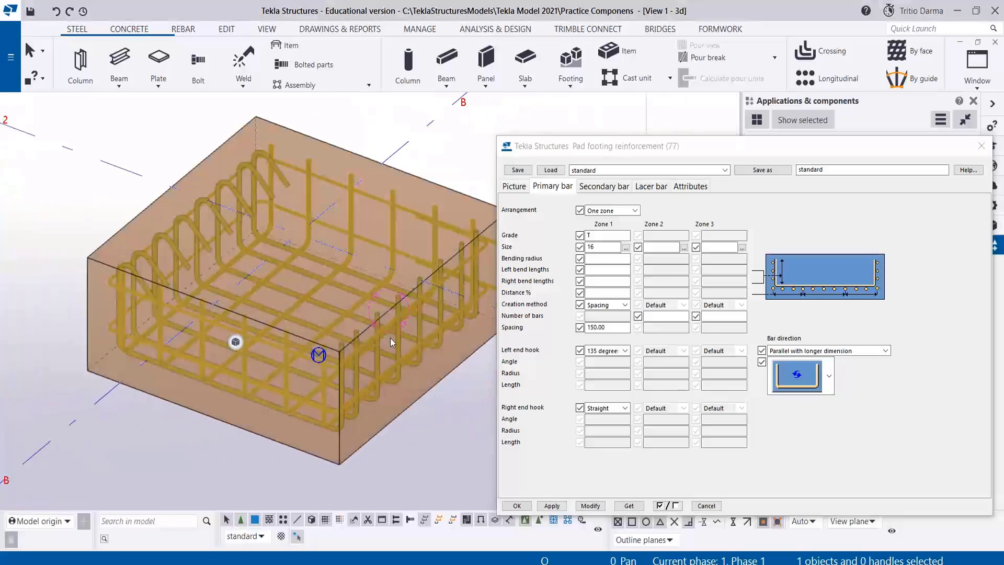
{"action": "left_click", "coordinate": [600, 409]}
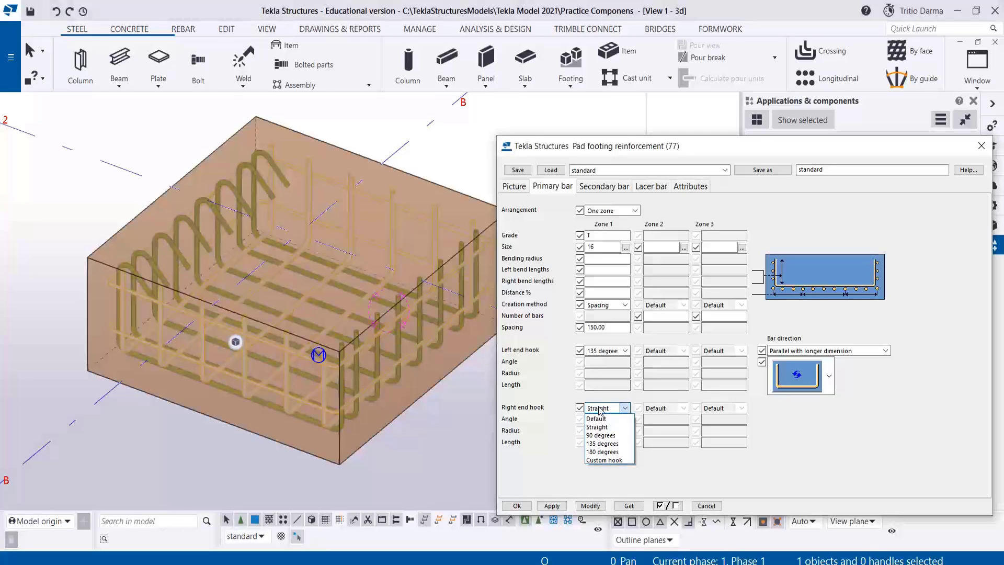
{"action": "left_click", "coordinate": [601, 448]}
{"action": "left_click", "coordinate": [590, 505]}
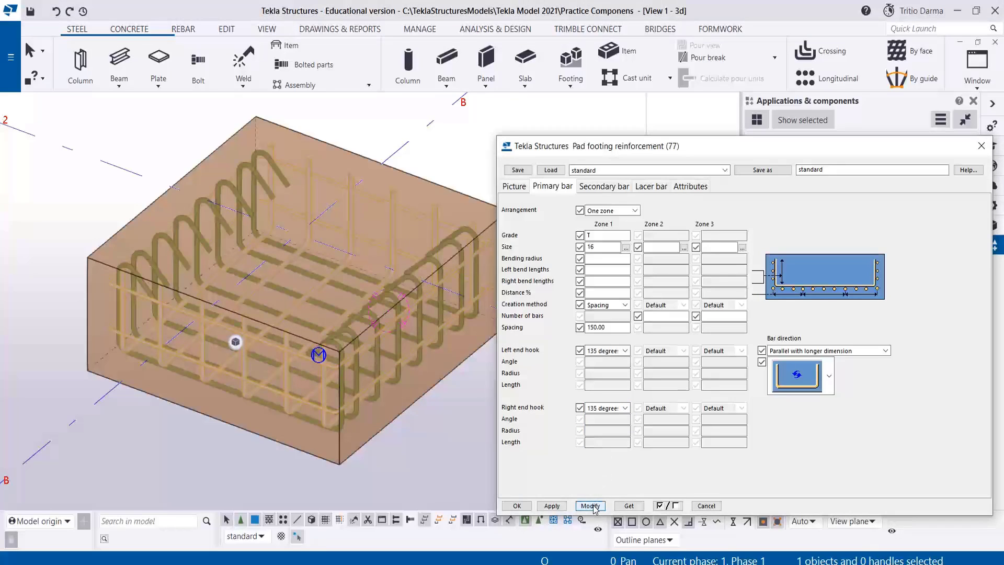
{"action": "scroll", "coordinate": [293, 254], "scroll_direction": "down", "scroll_amount": 1}
{"action": "scroll", "coordinate": [294, 254], "scroll_direction": "down", "scroll_amount": 1}
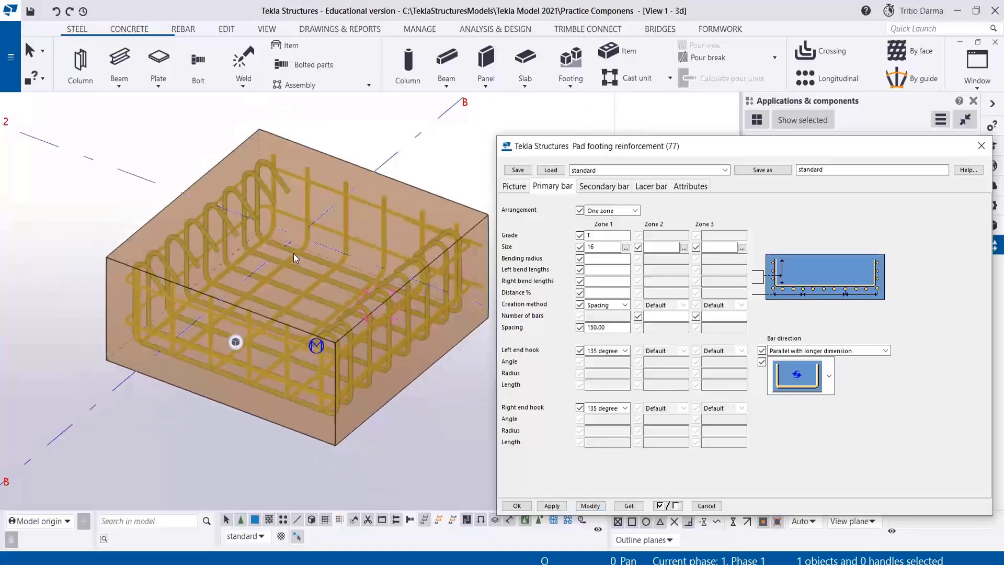
Step: Set the primary bars' left and right end hooks to Default and apply them to the footing's reinforcement
{"action": "left_click", "coordinate": [602, 407]}
{"action": "left_click", "coordinate": [596, 419]}
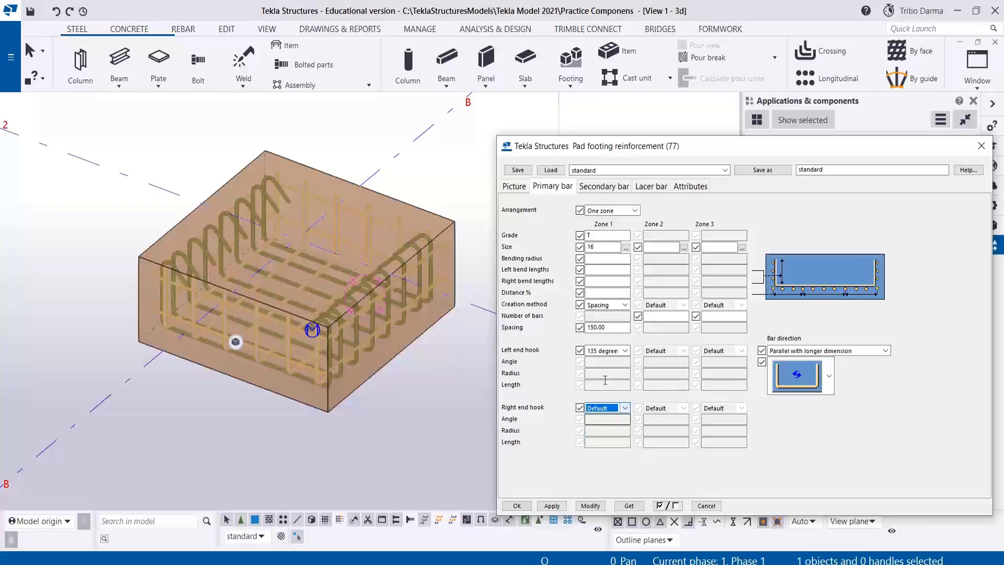
{"action": "left_click", "coordinate": [603, 351]}
{"action": "left_click", "coordinate": [596, 361]}
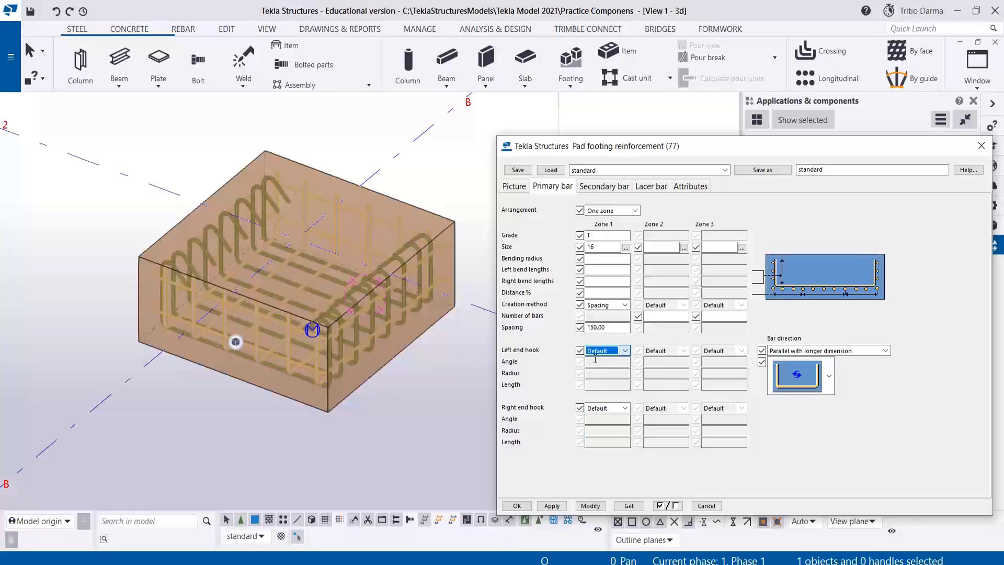
{"action": "left_click", "coordinate": [592, 505]}
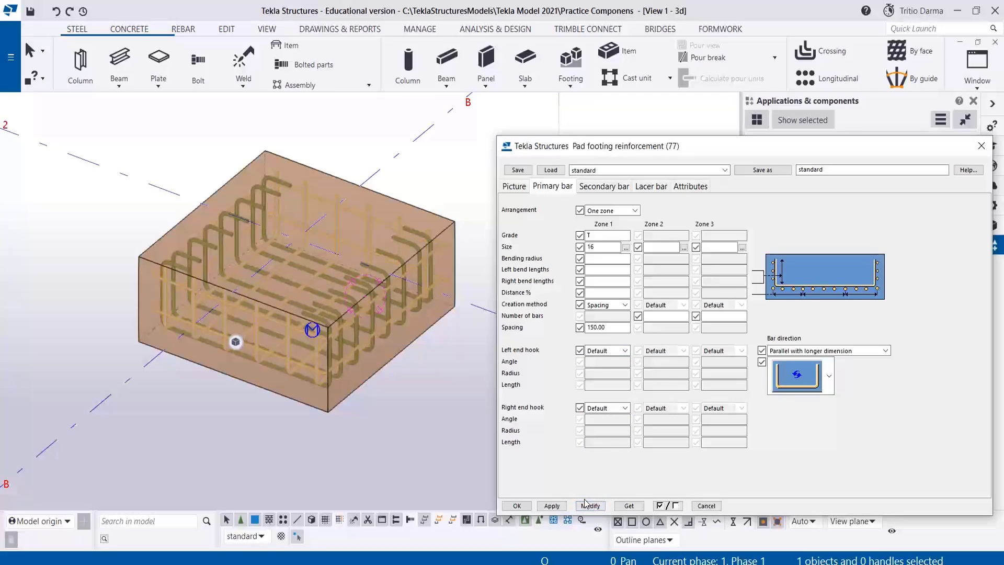
Step: Set the primary bars' left end hook to 90 degrees and apply it to the footing's reinforcement
{"action": "left_click", "coordinate": [603, 350]}
{"action": "left_click", "coordinate": [601, 384]}
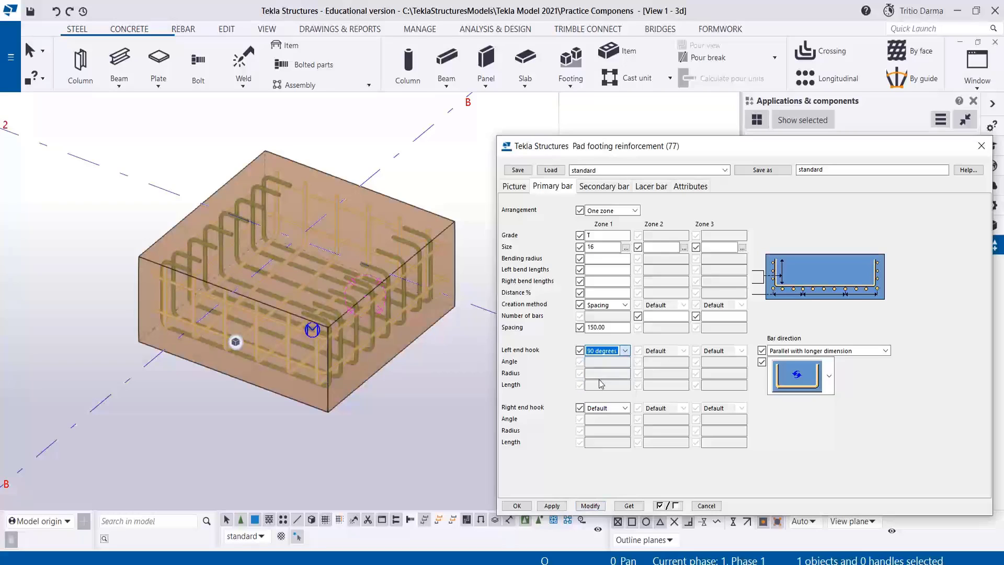
{"action": "left_click", "coordinate": [590, 505]}
Step: Set the primary bars' left and right end hooks to Straight, apply each change to the footing, and check the resulting cage
{"action": "left_click", "coordinate": [603, 350]}
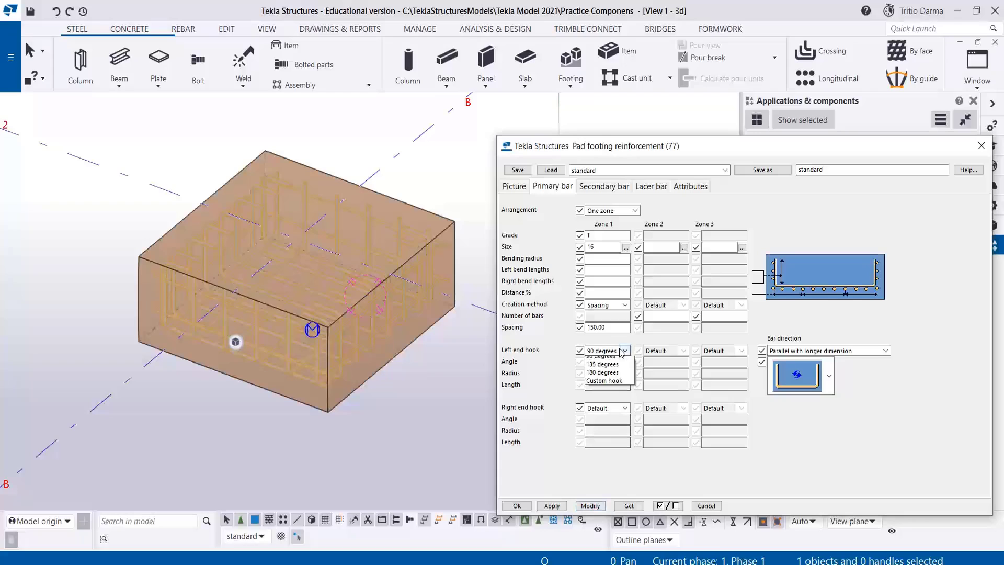
{"action": "left_click", "coordinate": [601, 372]}
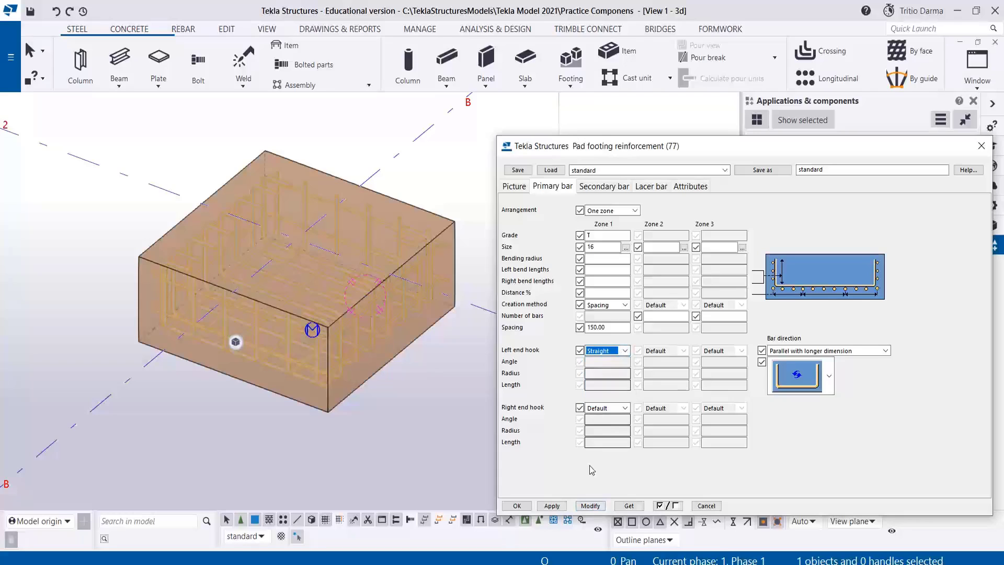
{"action": "left_click", "coordinate": [590, 506]}
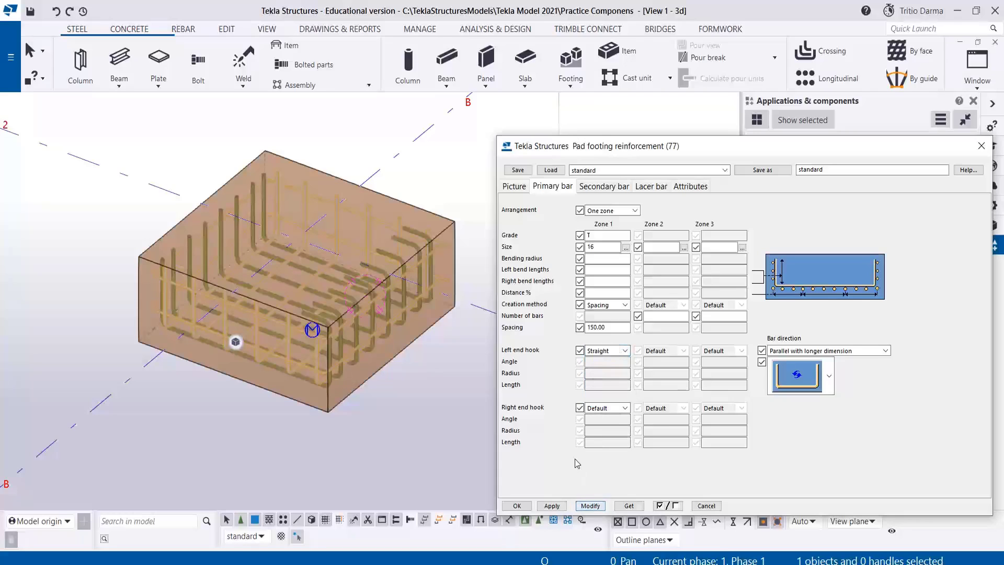
{"action": "left_click", "coordinate": [604, 408]}
{"action": "left_click", "coordinate": [602, 427]}
{"action": "left_click", "coordinate": [590, 505]}
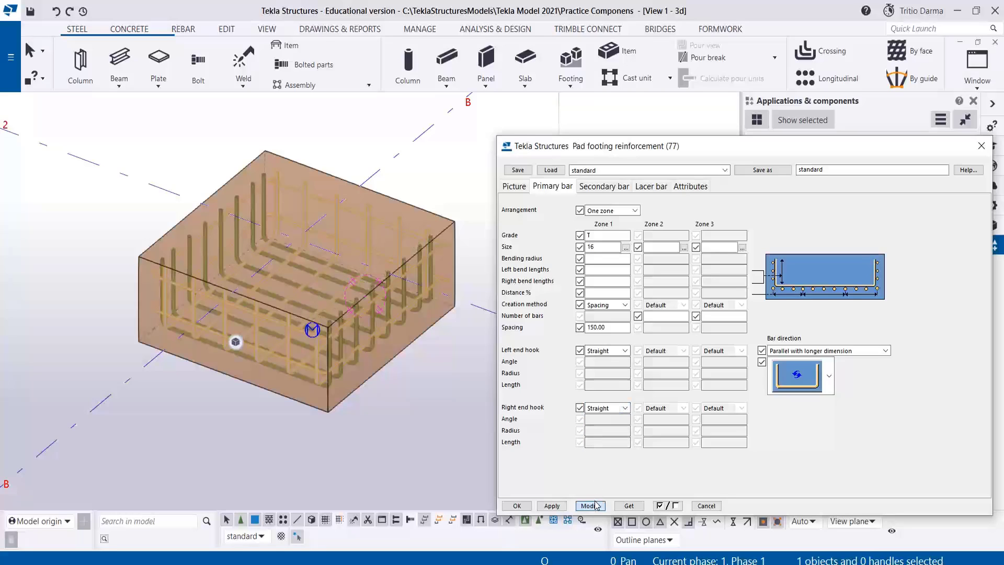
{"action": "scroll", "coordinate": [217, 235], "scroll_direction": "down", "scroll_amount": 1}
{"action": "scroll", "coordinate": [217, 235], "scroll_direction": "up", "scroll_amount": 4}
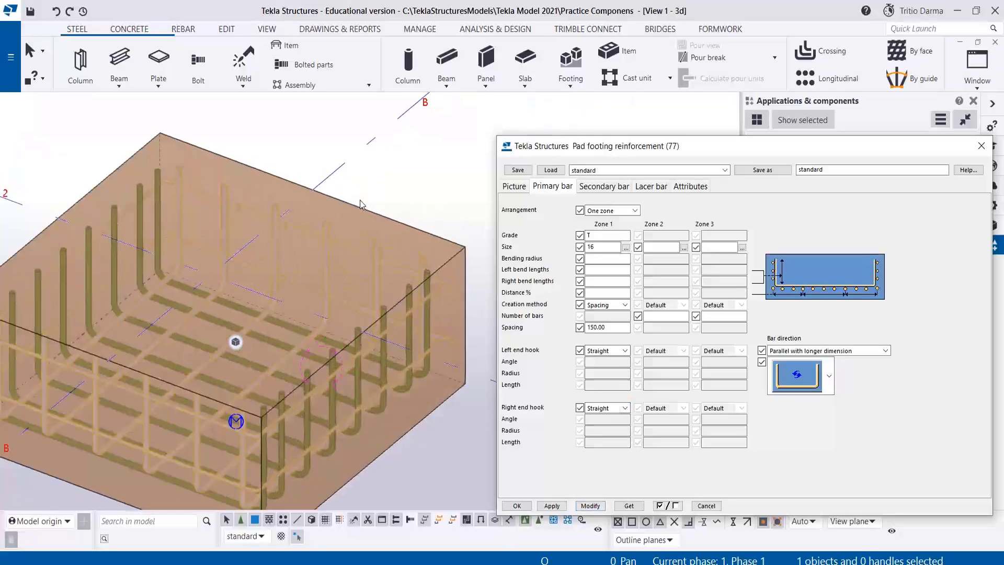
{"action": "scroll", "coordinate": [290, 319], "scroll_direction": "down", "scroll_amount": 2}
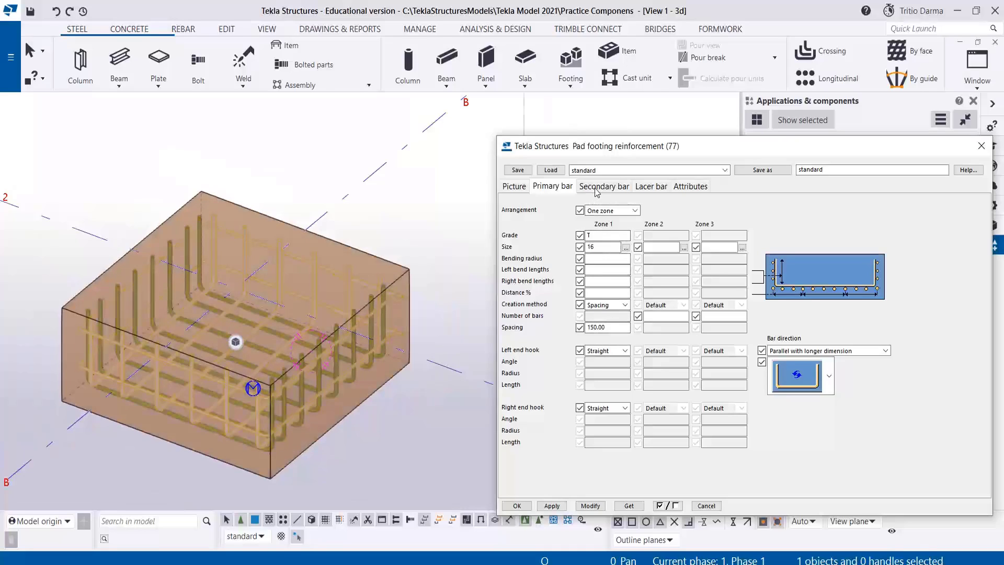
{"action": "left_click", "coordinate": [797, 376]}
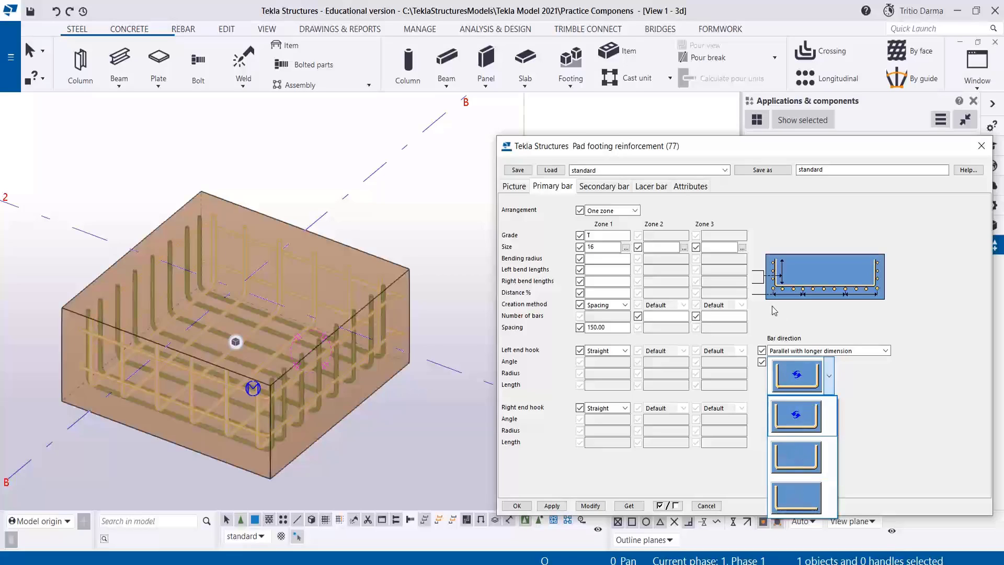
{"action": "left_click", "coordinate": [781, 320]}
{"action": "left_click", "coordinate": [779, 349]}
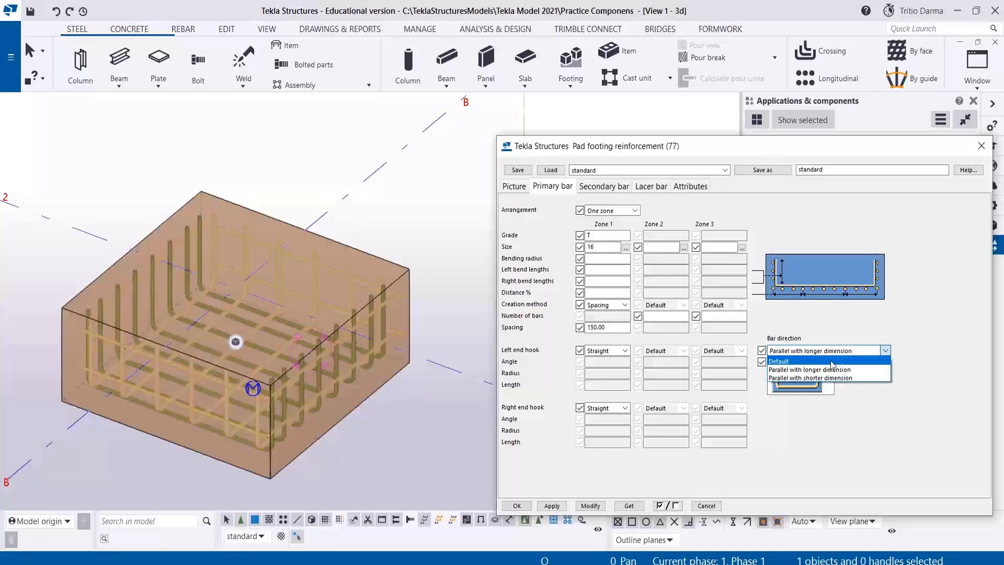
{"action": "left_click", "coordinate": [765, 314]}
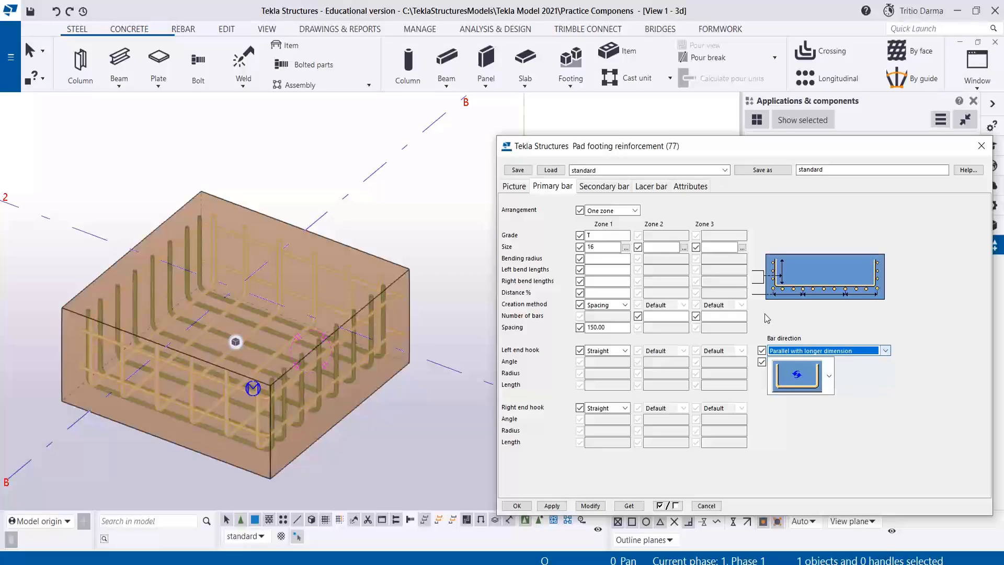
Step: Set the secondary bar arrangement to Three zones, with grade T, size 10 in zone 2 and size 16 in zone 3
{"action": "left_click", "coordinate": [604, 188]}
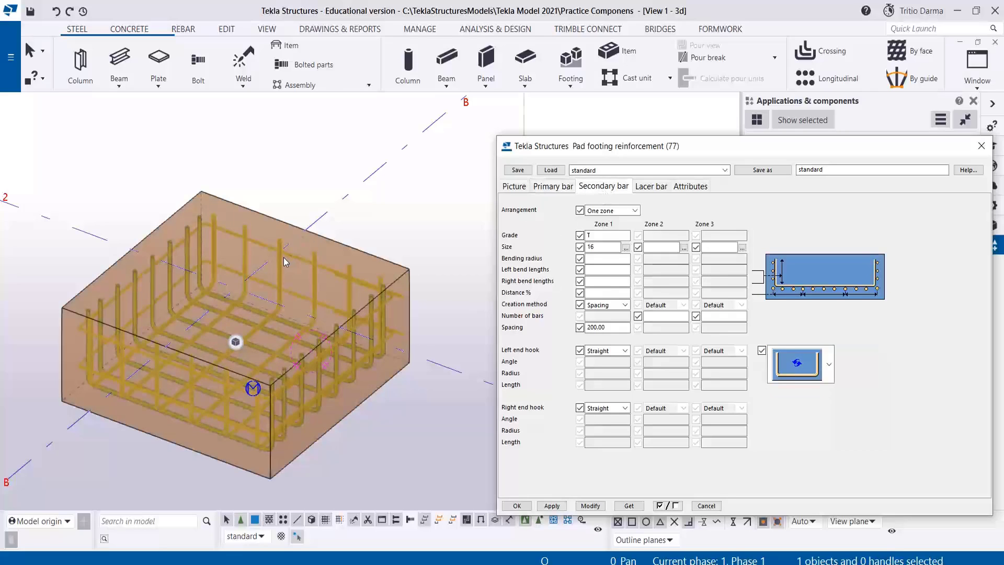
{"action": "scroll", "coordinate": [284, 257], "scroll_direction": "down", "scroll_amount": 5}
{"action": "scroll", "coordinate": [324, 269], "scroll_direction": "up", "scroll_amount": 2}
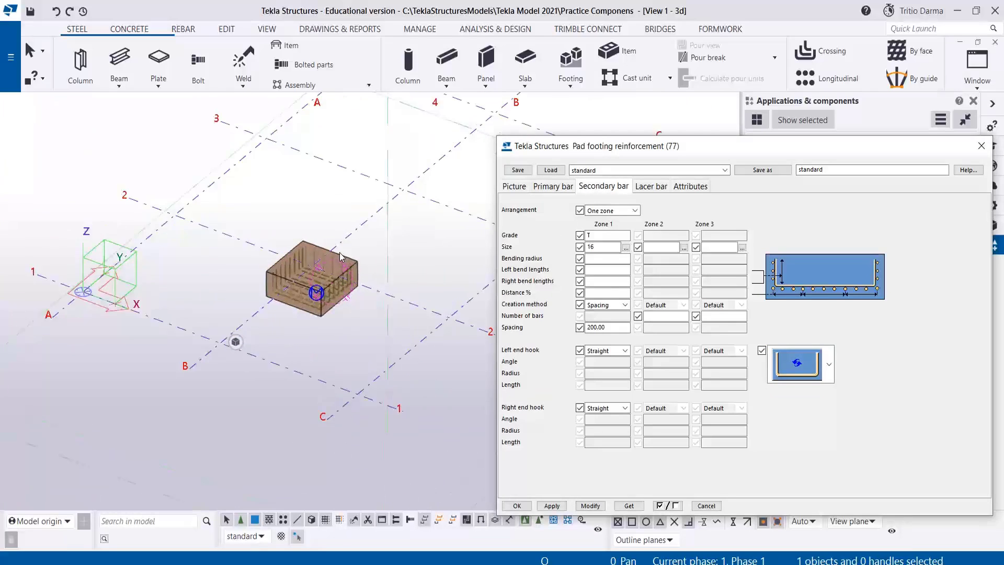
{"action": "scroll", "coordinate": [281, 266], "scroll_direction": "up", "scroll_amount": 2}
{"action": "scroll", "coordinate": [282, 270], "scroll_direction": "up", "scroll_amount": 5}
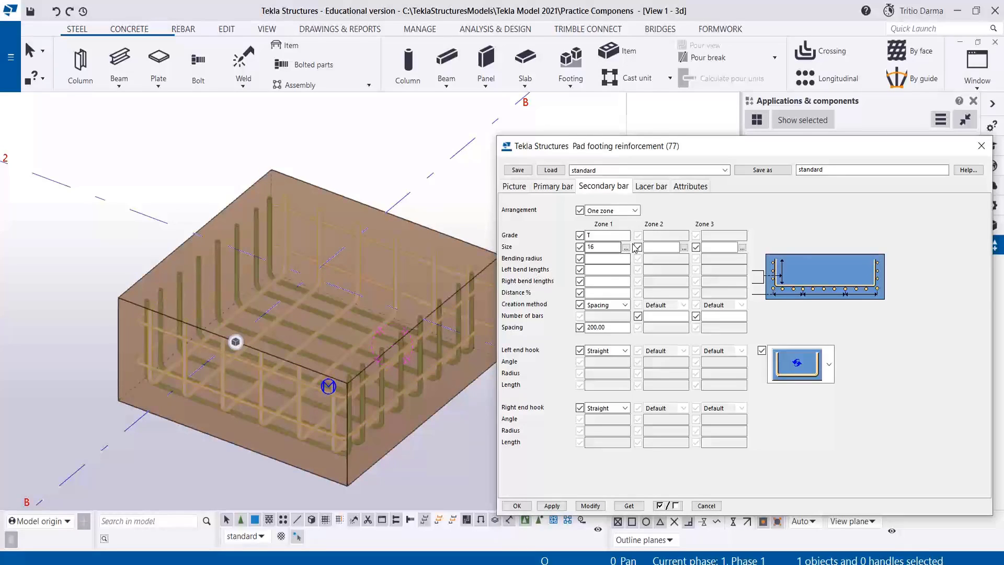
{"action": "left_click", "coordinate": [634, 210]}
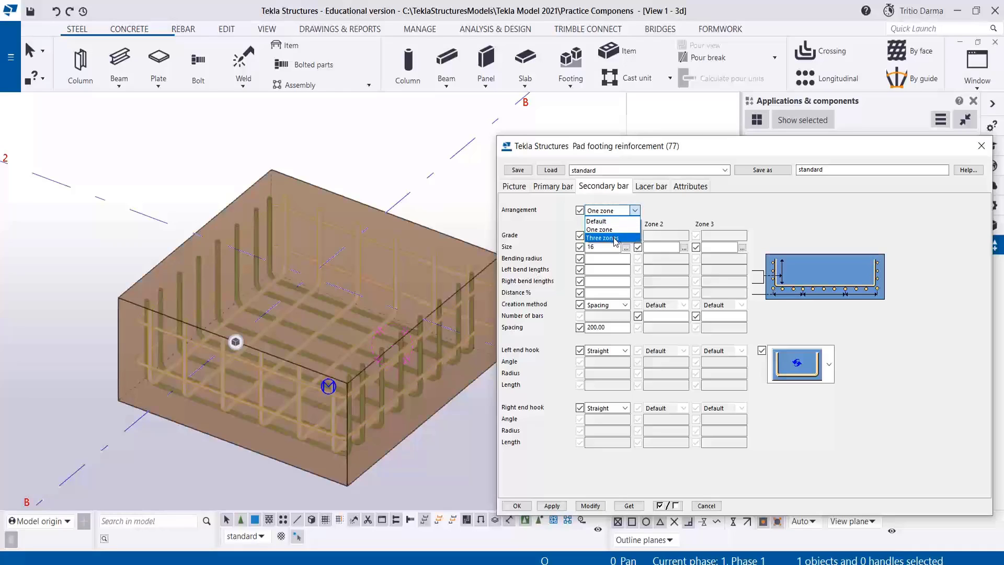
{"action": "left_click", "coordinate": [607, 238]}
{"action": "left_click", "coordinate": [678, 235]}
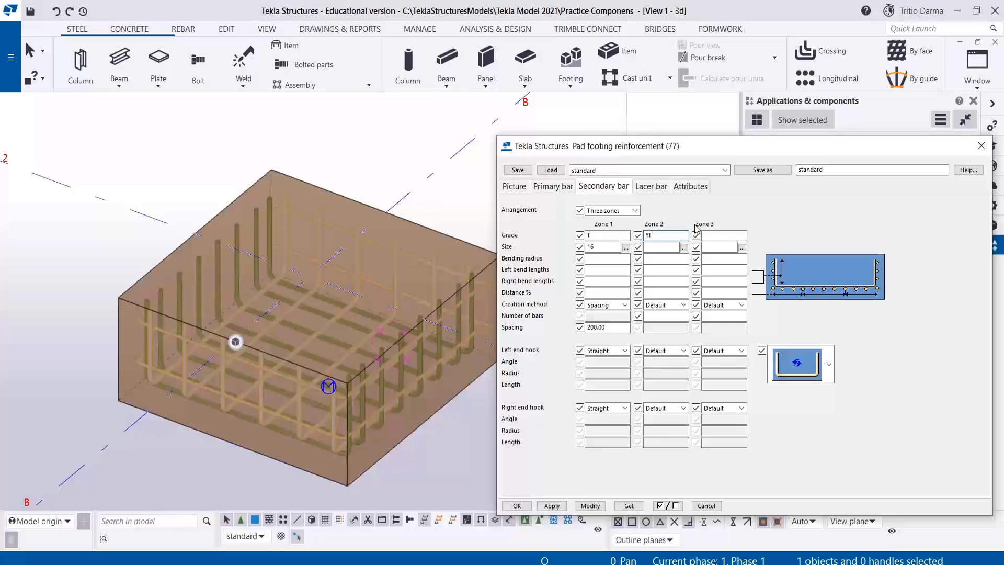
{"action": "type", "text": "T"}
{"action": "left_click", "coordinate": [661, 247]}
{"action": "type", "text": "16"}
{"action": "left_click", "coordinate": [662, 258]}
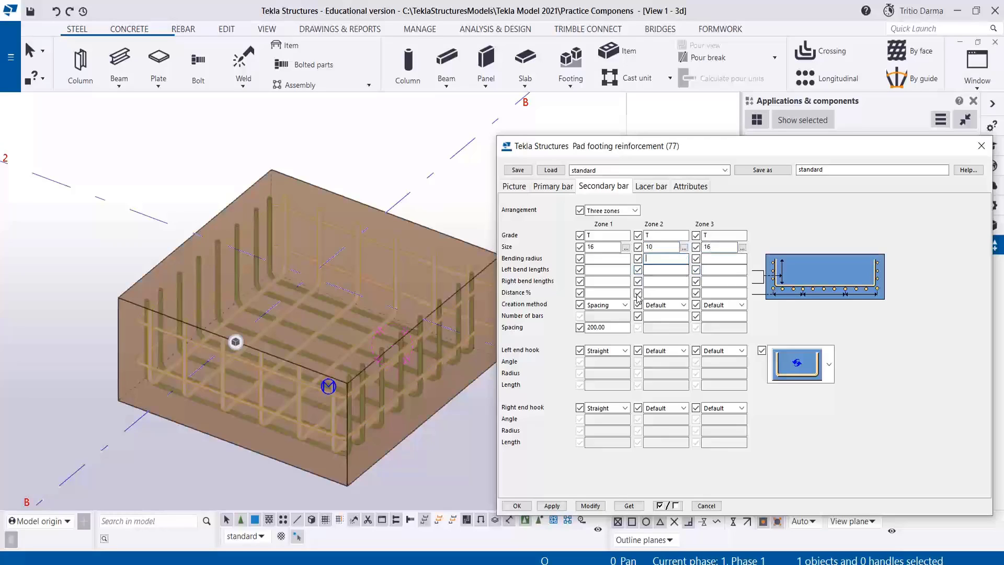
Step: Clear the secondary bars' zone 1 spacing and set the creation method of zones 2 and 3 to Spacing
{"action": "left_click_drag", "start_coordinate": [611, 328], "coordinate": [573, 328]}
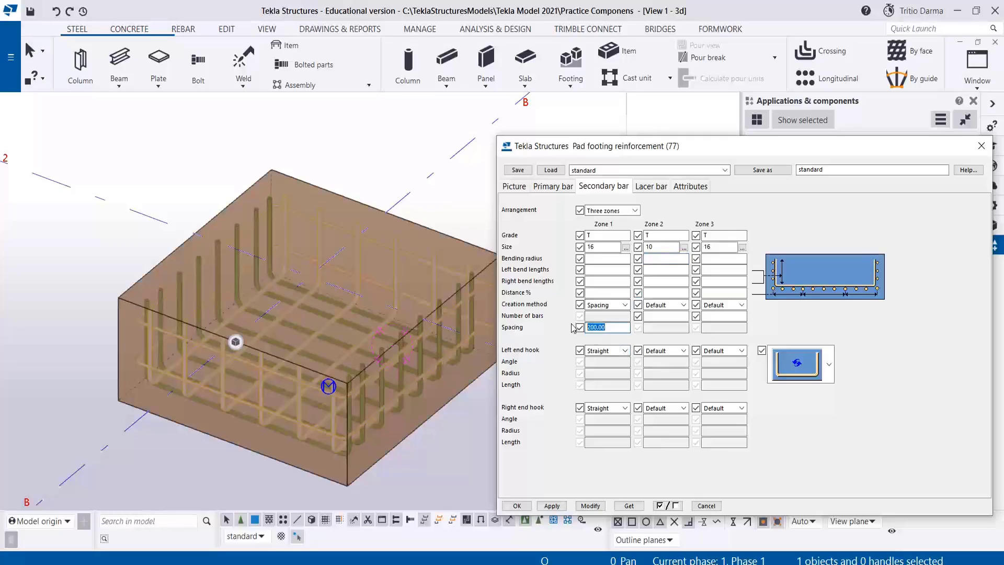
{"action": "type", "text": "1"}
{"action": "key", "text": "BackSpace"}
{"action": "left_click", "coordinate": [655, 329]}
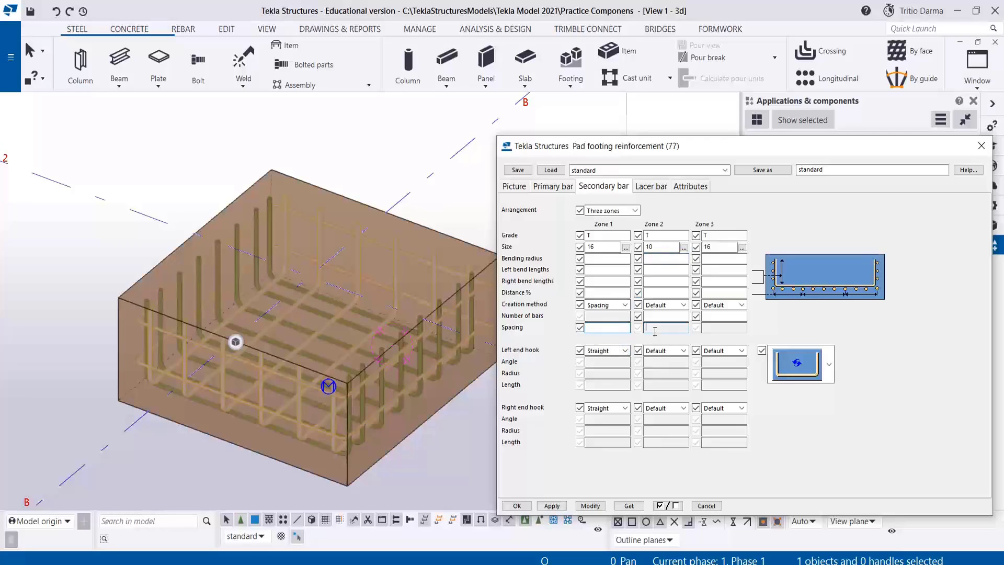
{"action": "left_click", "coordinate": [661, 304]}
{"action": "left_click", "coordinate": [663, 331]}
{"action": "left_click", "coordinate": [714, 305]}
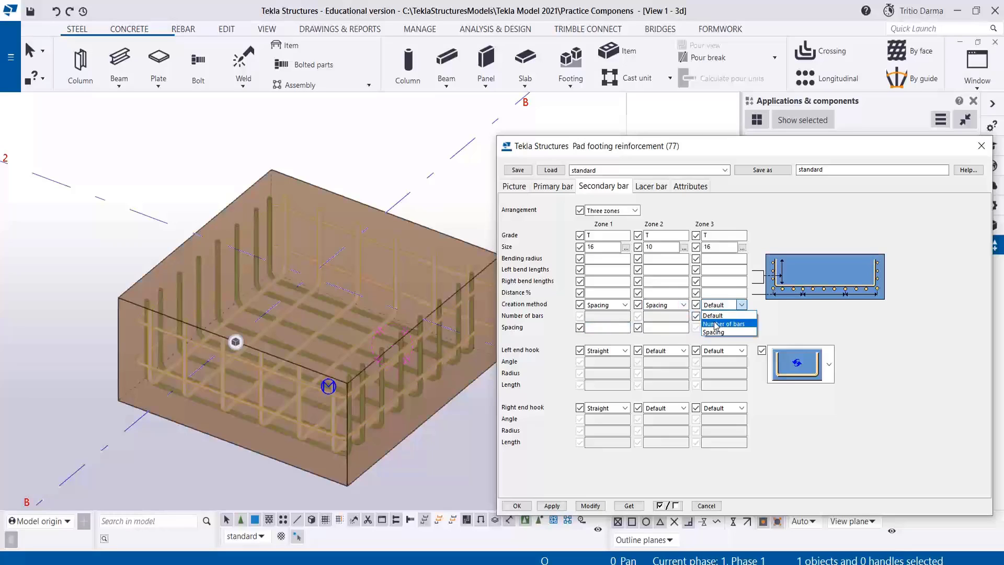
{"action": "left_click", "coordinate": [721, 331]}
Step: Set the secondary bar spacing to 100 in all three zones and apply it to the footing's reinforcement
{"action": "left_click", "coordinate": [610, 327]}
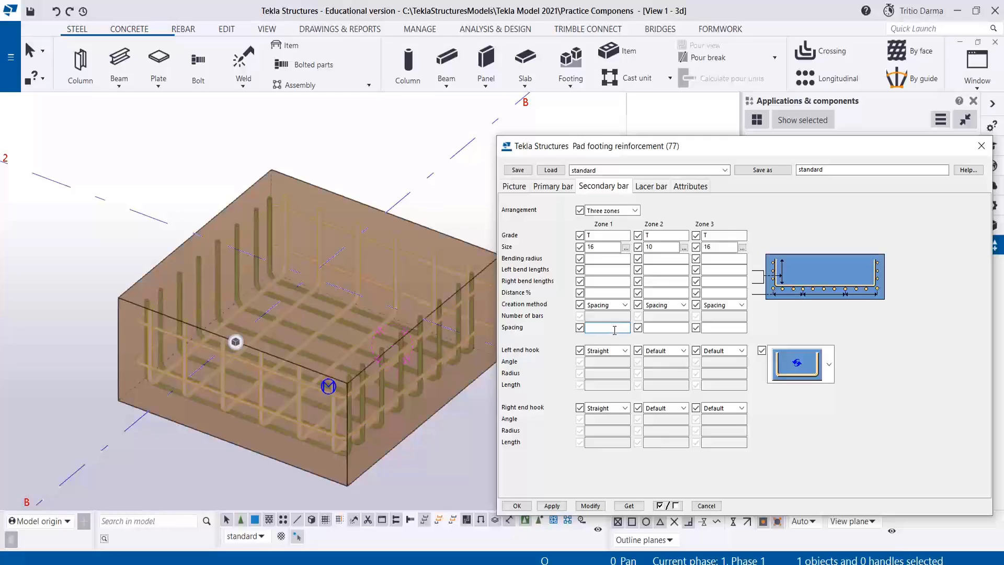
{"action": "type", "text": "200"}
{"action": "type", "text": "00"}
{"action": "left_click", "coordinate": [659, 328]}
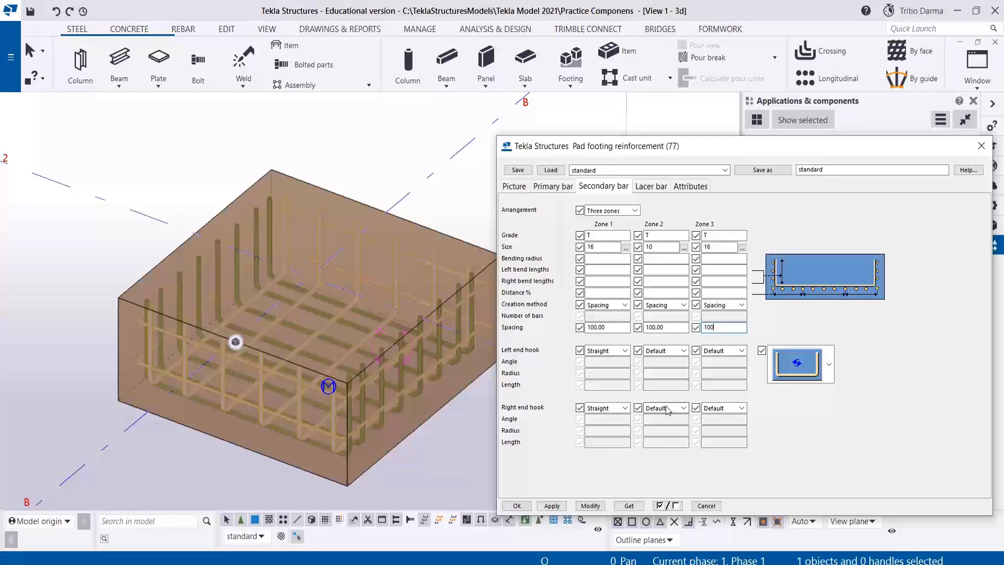
{"action": "left_click", "coordinate": [590, 505]}
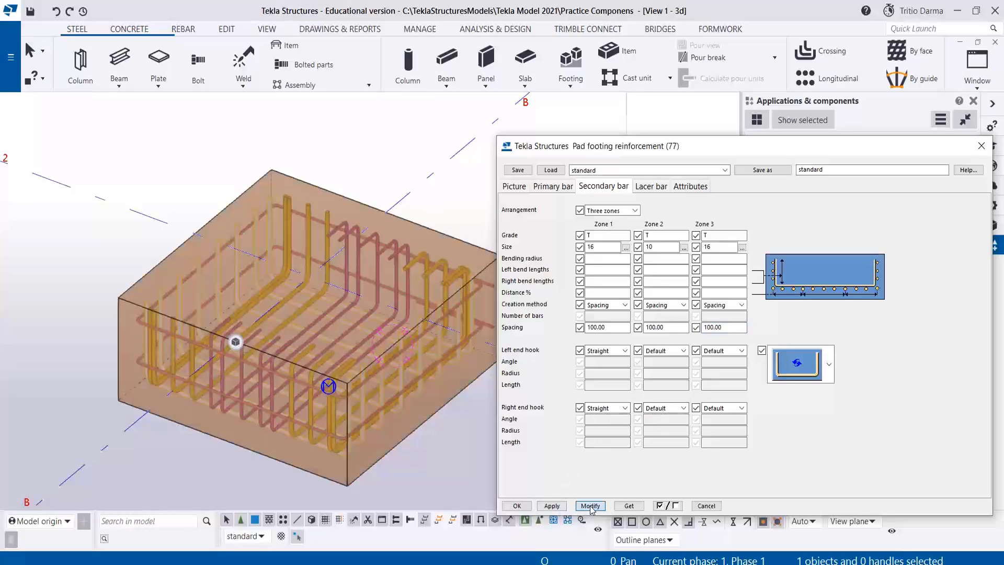
Step: Set the secondary bars' left and right end hooks in zones 2 and 3 to Straight and apply them to the footing
{"action": "left_click", "coordinate": [666, 407]}
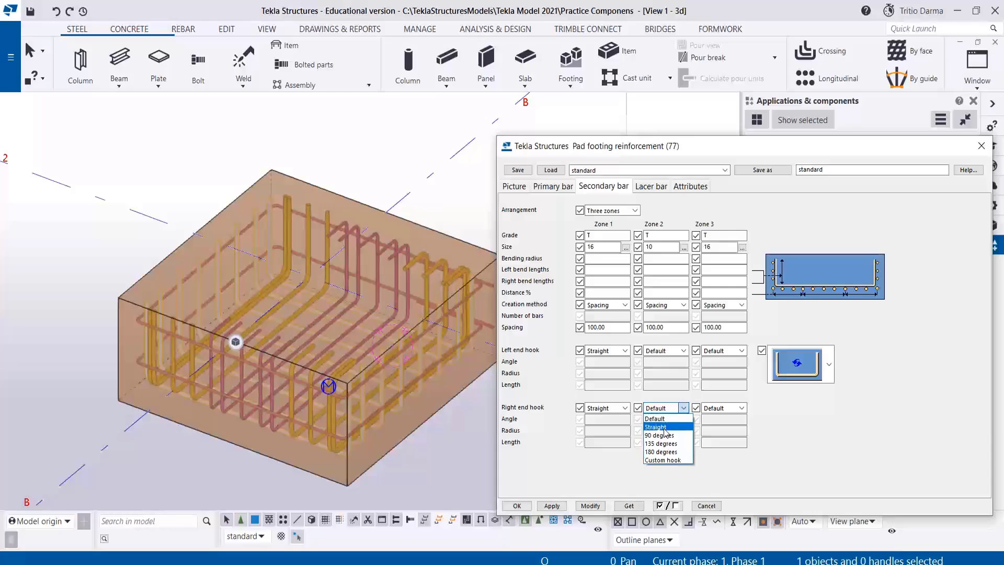
{"action": "left_click", "coordinate": [656, 426]}
{"action": "left_click", "coordinate": [715, 408]}
{"action": "left_click", "coordinate": [713, 426]}
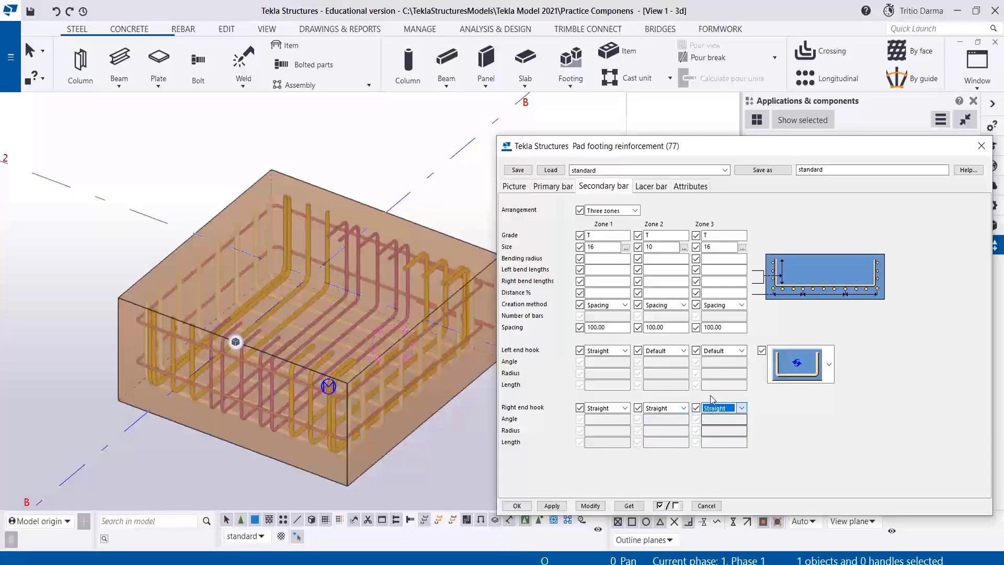
{"action": "left_click", "coordinate": [719, 350]}
{"action": "left_click", "coordinate": [714, 369]}
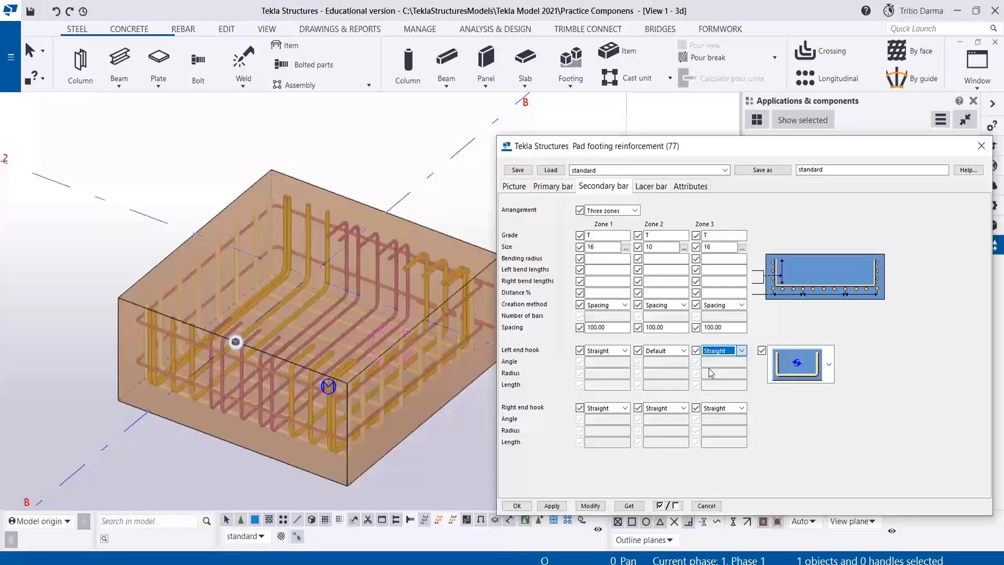
{"action": "left_click", "coordinate": [669, 351]}
{"action": "left_click", "coordinate": [656, 369]}
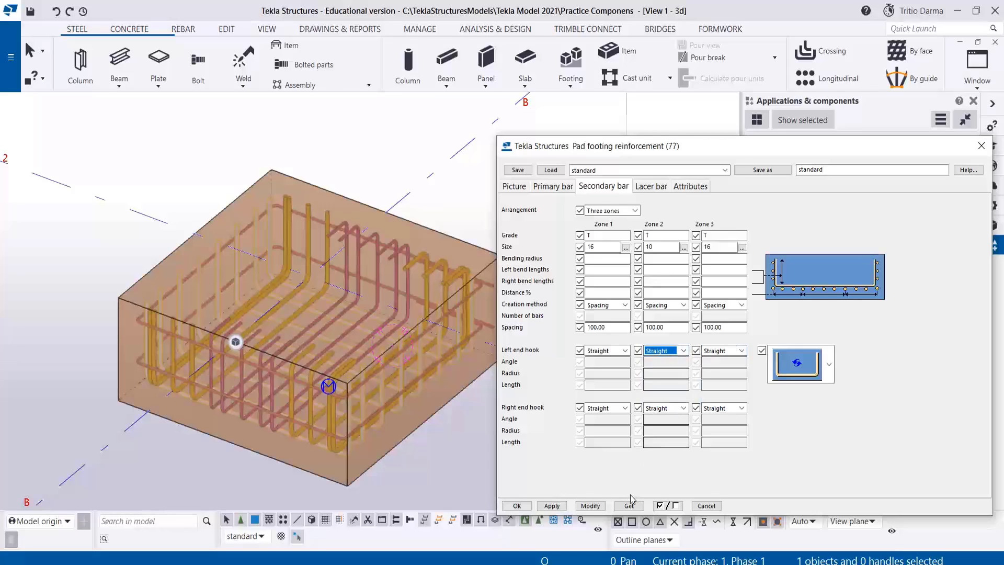
{"action": "left_click", "coordinate": [596, 506]}
{"action": "scroll", "coordinate": [463, 289], "scroll_direction": "up", "scroll_amount": 4}
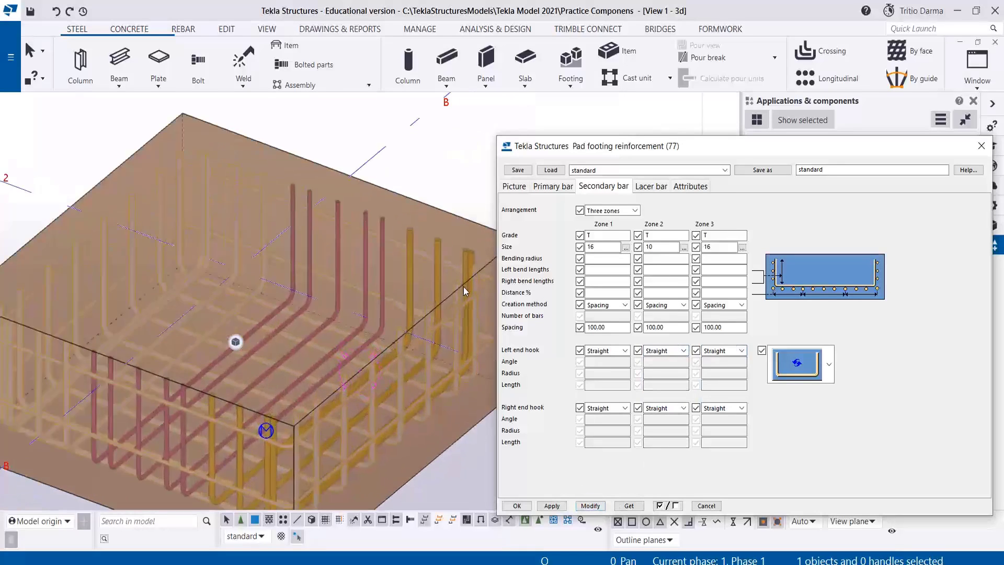
{"action": "scroll", "coordinate": [465, 273], "scroll_direction": "up", "scroll_amount": 1}
{"action": "scroll", "coordinate": [358, 243], "scroll_direction": "down", "scroll_amount": 2}
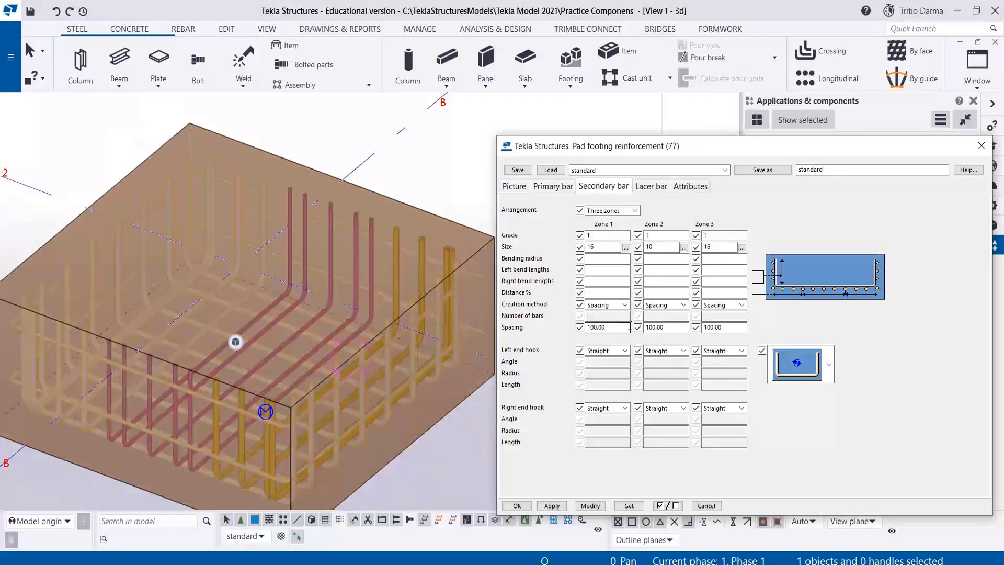
Step: Set the secondary bar spacing to 200, 100 and 200 for zones 1, 2 and 3 and apply it to the footing
{"action": "left_click_drag", "start_coordinate": [621, 327], "coordinate": [575, 320]}
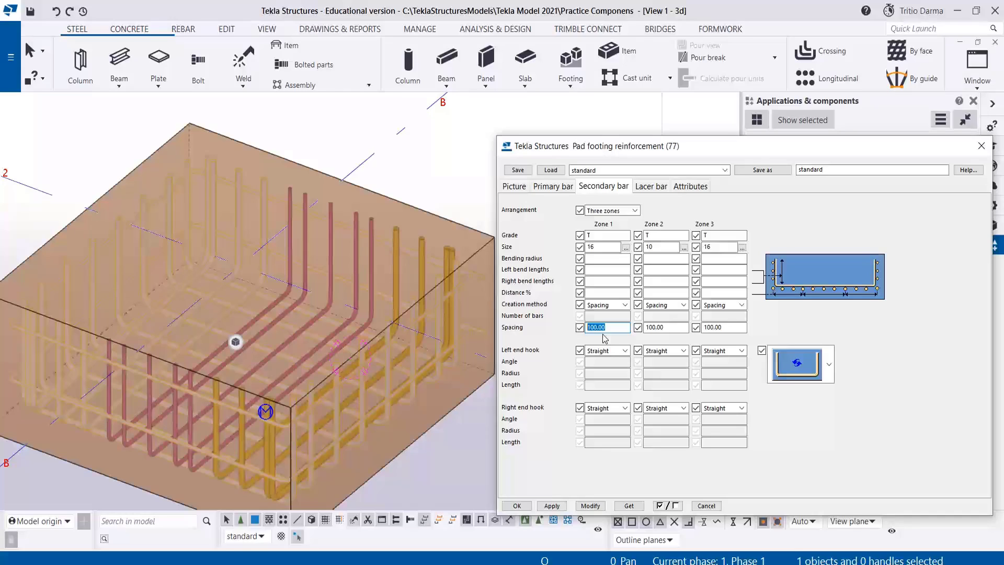
{"action": "type", "text": "150"}
{"action": "double_click", "coordinate": [649, 325]}
{"action": "type", "text": "1"}
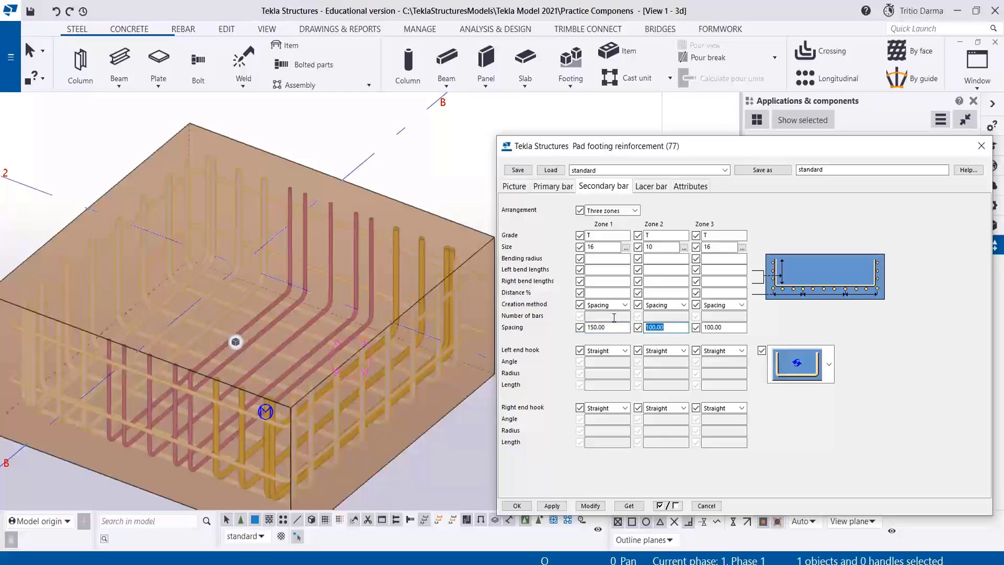
{"action": "key", "text": "BackSpace"}
{"action": "double_click", "coordinate": [608, 329]}
{"action": "type", "text": "200"}
{"action": "type", "text": "100"}
{"action": "double_click", "coordinate": [719, 329]}
{"action": "type", "text": "200"}
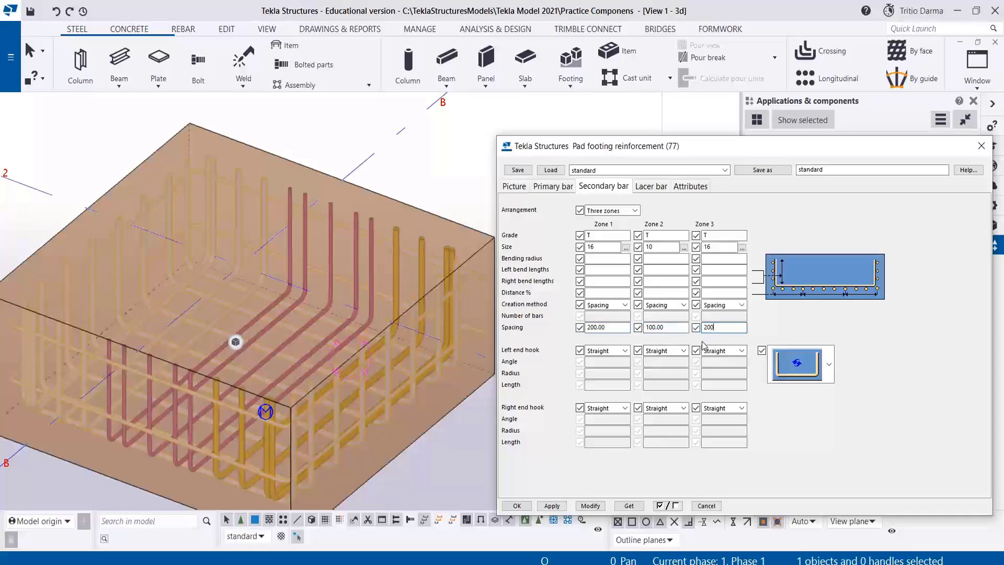
{"action": "left_click", "coordinate": [591, 506]}
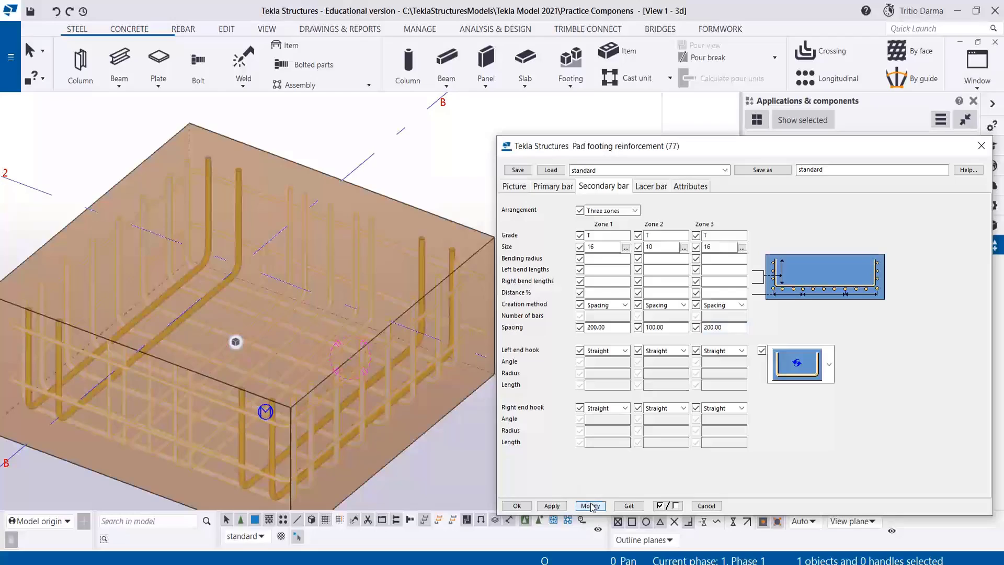
Step: Examine the three-zone cage, return the secondary bar arrangement to One zone and apply it to the footing
{"action": "scroll", "coordinate": [346, 267], "scroll_direction": "down", "scroll_amount": 2}
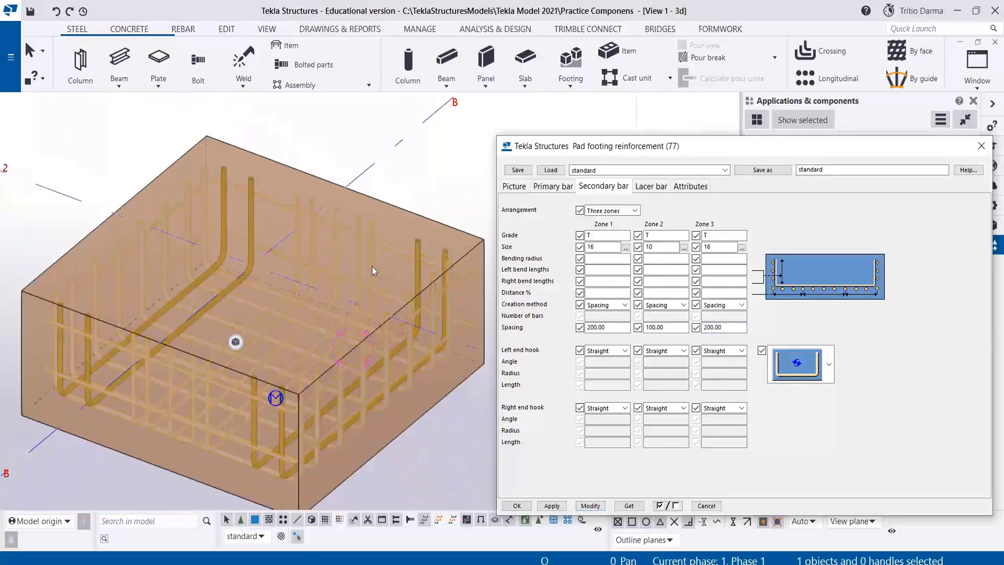
{"action": "mouse_move", "coordinate": [299, 310]}
{"action": "middle_mouse_down", "text": "ctrl"}
{"action": "mouse_move", "coordinate": [309, 343]}
{"action": "mouse_move", "coordinate": [241, 313]}
{"action": "mouse_move", "coordinate": [307, 320]}
{"action": "middle_mouse_up", "text": "ctrl"}
{"action": "scroll", "coordinate": [314, 310], "scroll_direction": "down", "scroll_amount": 2}
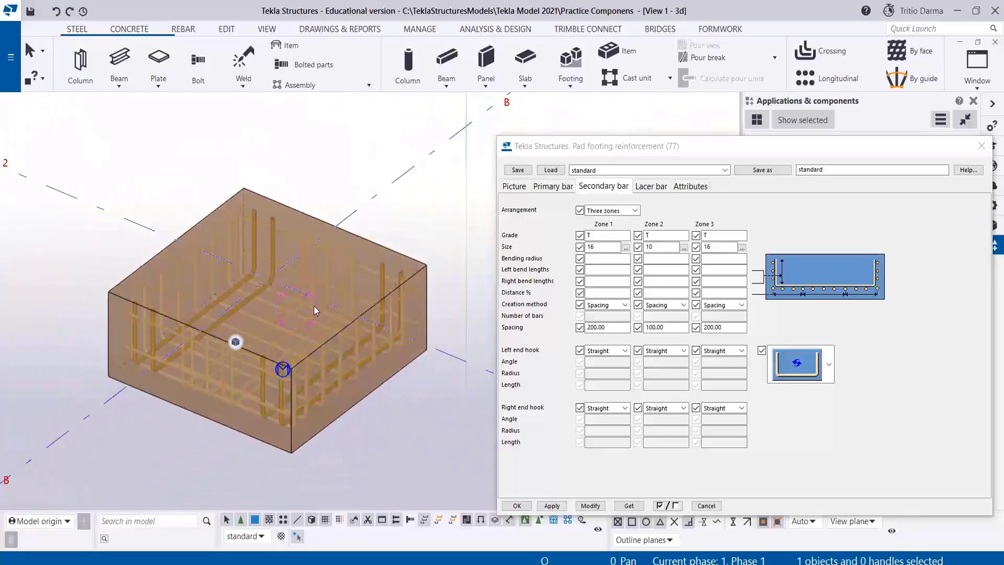
{"action": "scroll", "coordinate": [314, 311], "scroll_direction": "up", "scroll_amount": 2}
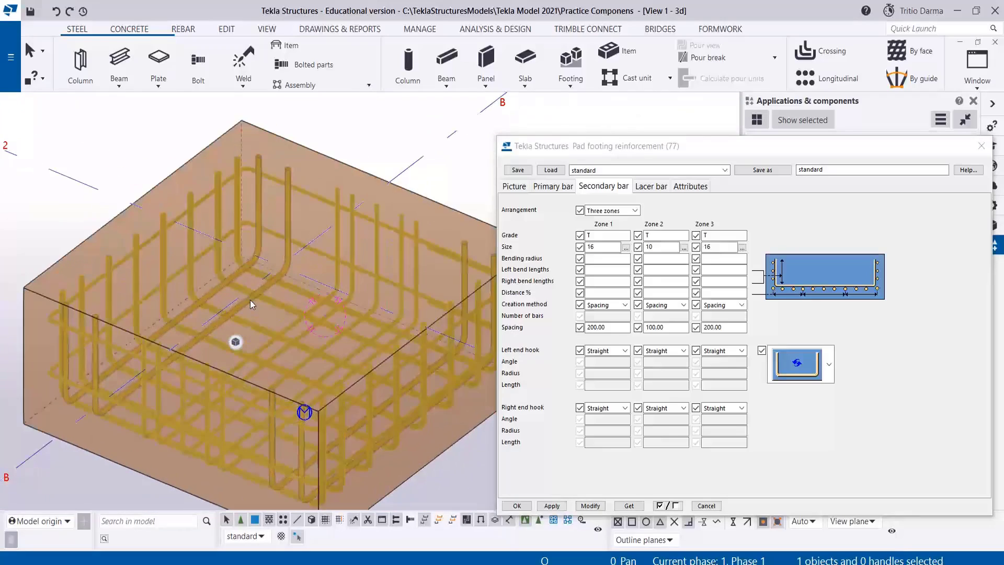
{"action": "left_click", "coordinate": [610, 215]}
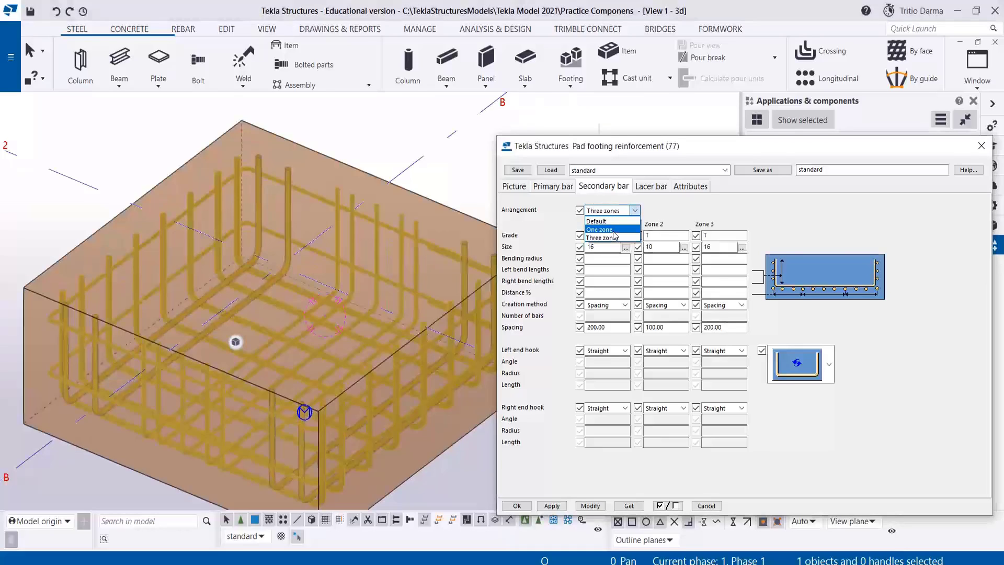
{"action": "left_click", "coordinate": [612, 231]}
{"action": "left_click", "coordinate": [590, 506]}
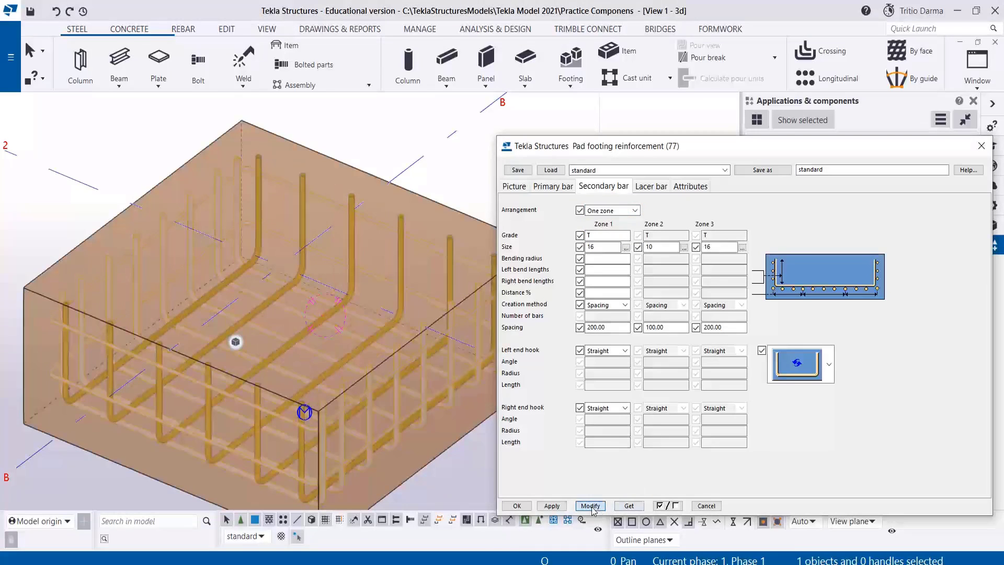
{"action": "scroll", "coordinate": [68, 280], "scroll_direction": "down", "scroll_amount": 3}
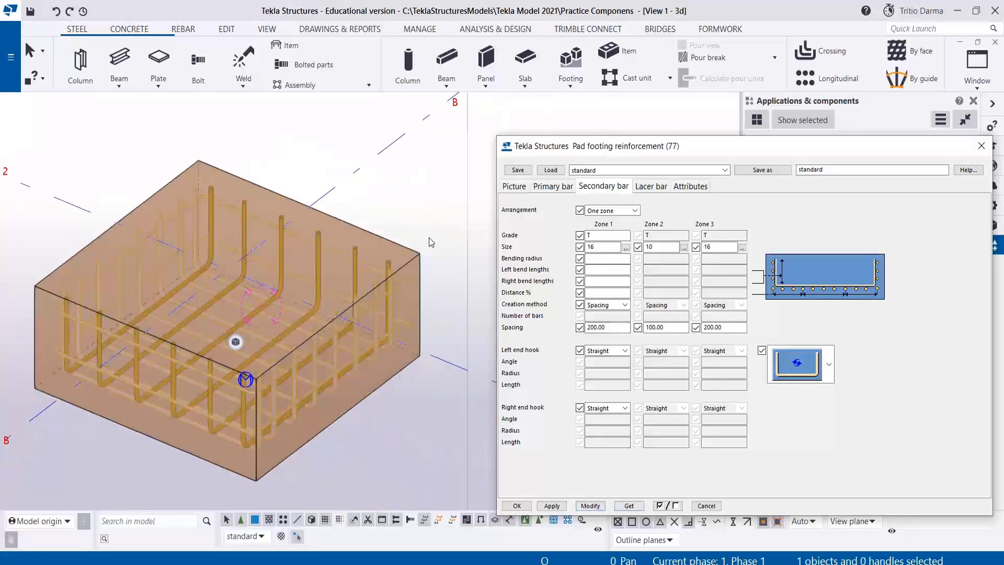
Step: In the lacer bar settings, change the shape type of lacer group Lc1 to the fourth option
{"action": "left_click", "coordinate": [559, 187]}
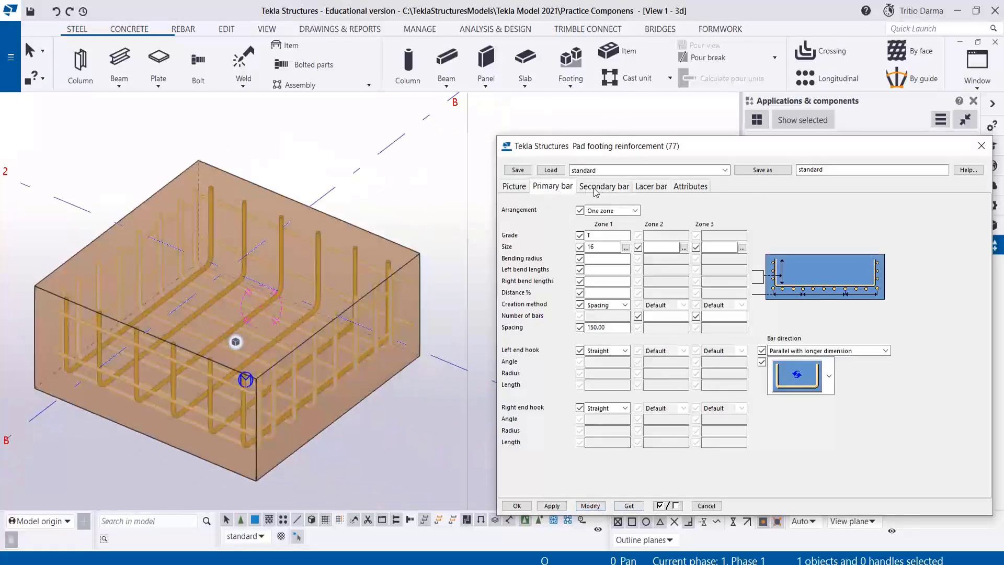
{"action": "left_click", "coordinate": [600, 188]}
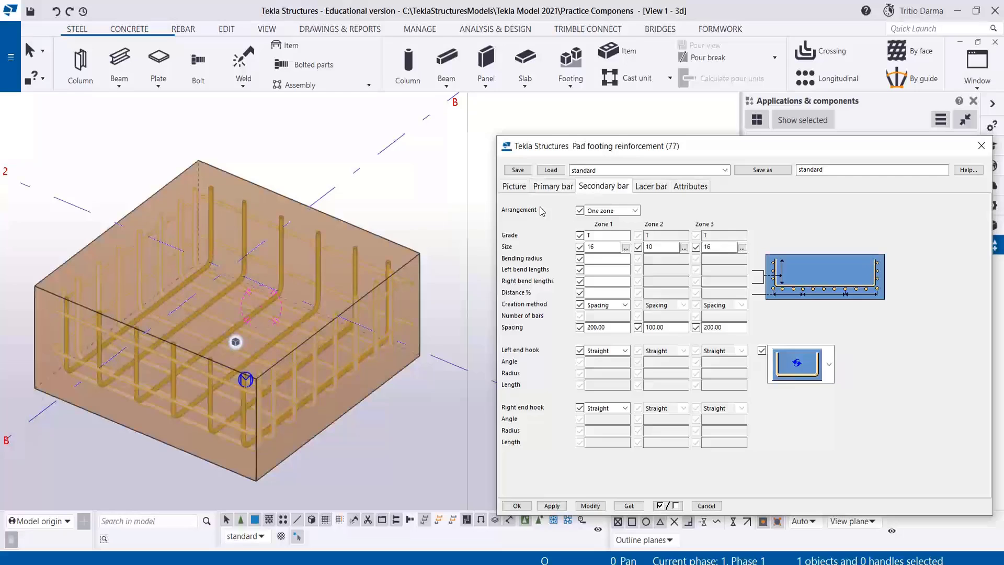
{"action": "left_click", "coordinate": [650, 191]}
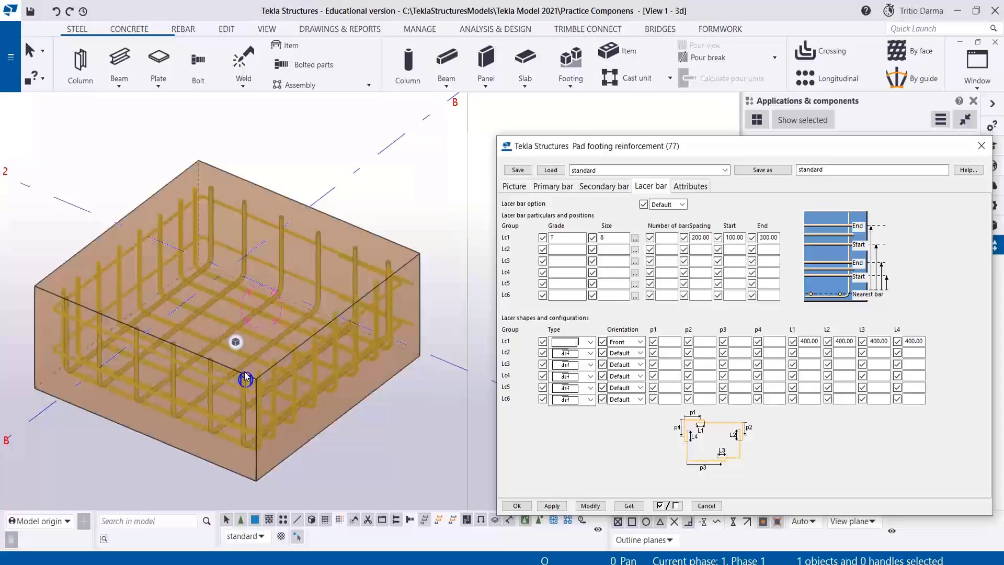
{"action": "scroll", "coordinate": [256, 413], "scroll_direction": "up", "scroll_amount": 5}
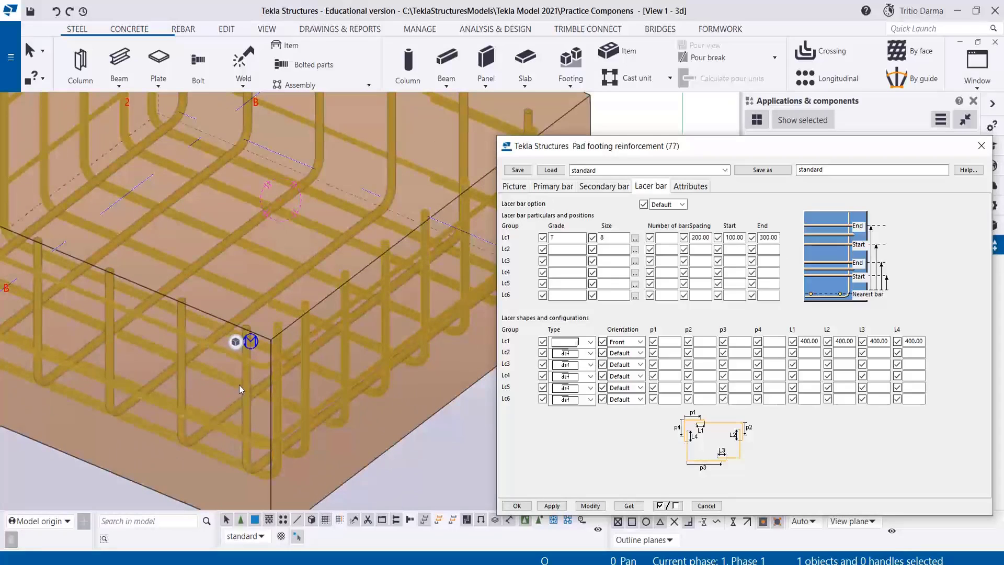
{"action": "scroll", "coordinate": [234, 423], "scroll_direction": "down", "scroll_amount": 4}
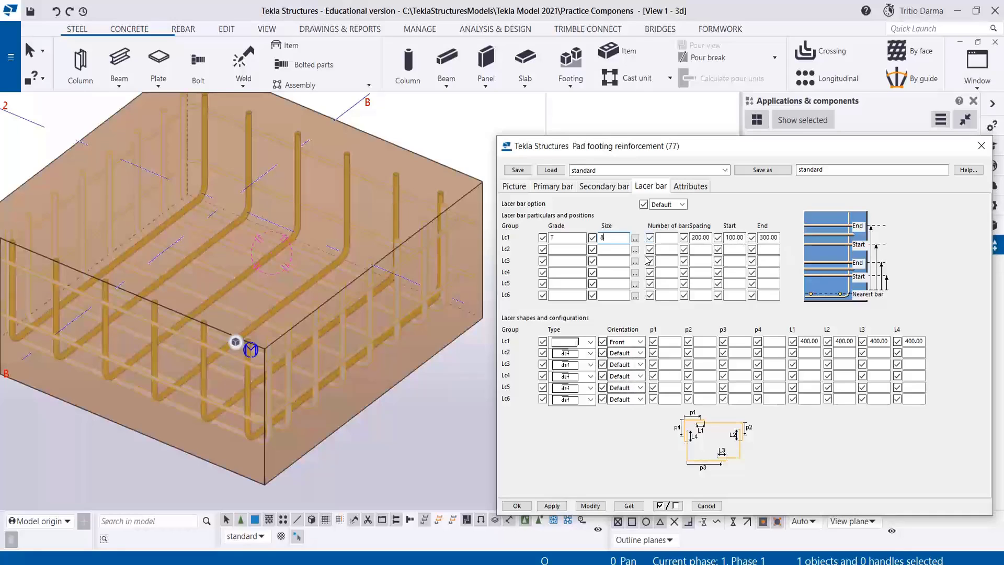
{"action": "left_click", "coordinate": [589, 342]}
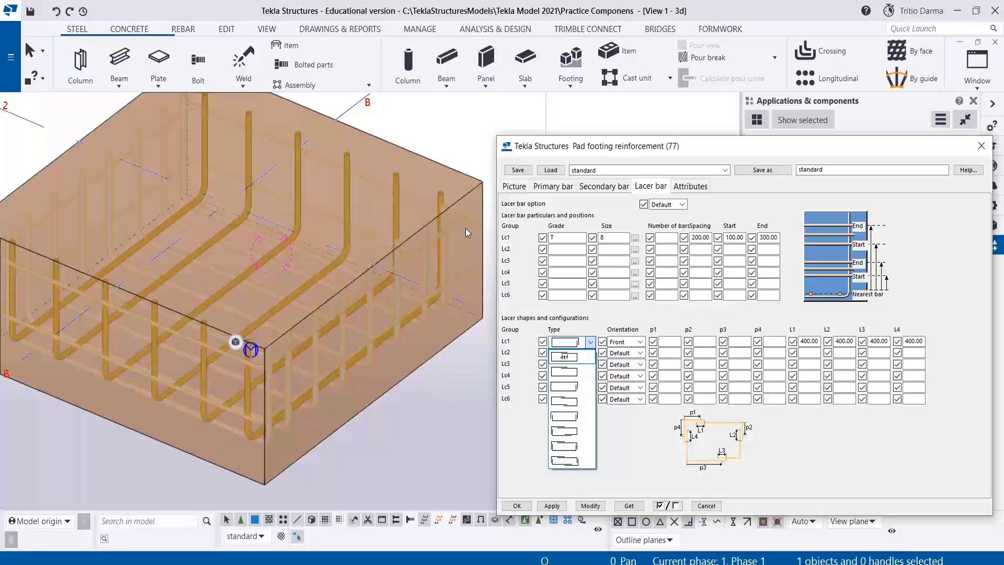
{"action": "left_click", "coordinate": [571, 402]}
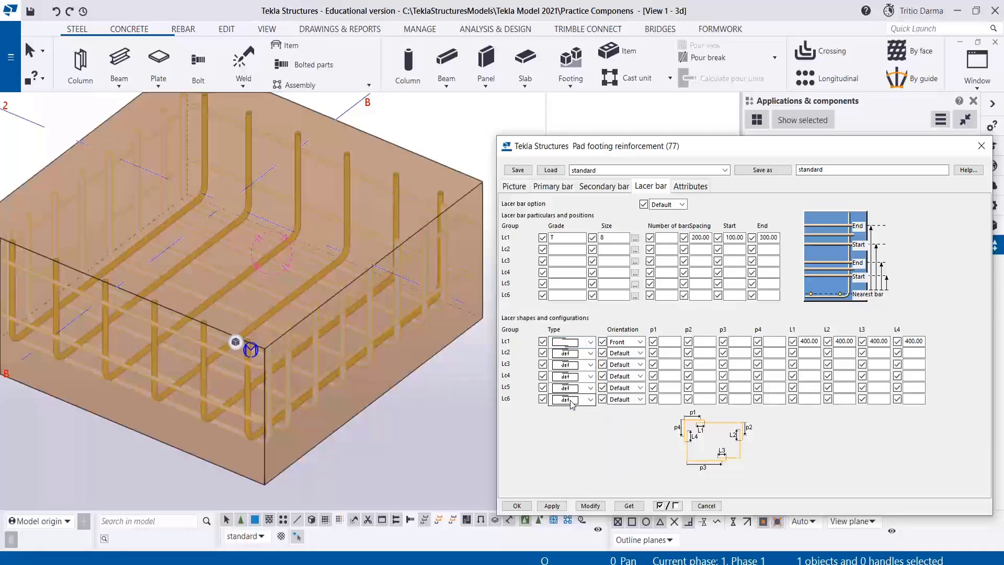
Step: Apply the chosen lacer shape to the footing, then switch Lc1's shape type to the third option and apply it
{"action": "left_click", "coordinate": [595, 506]}
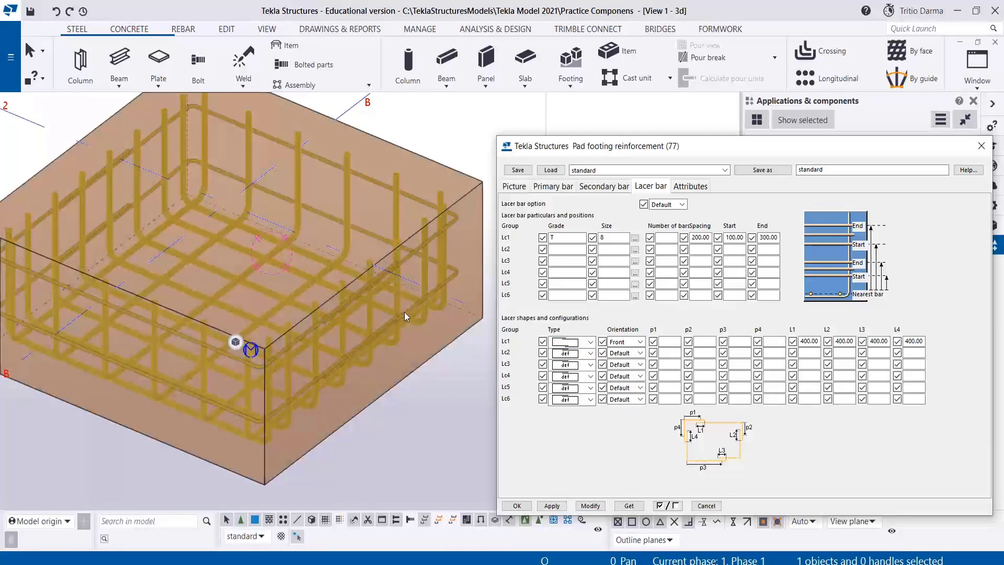
{"action": "left_click", "coordinate": [590, 342]}
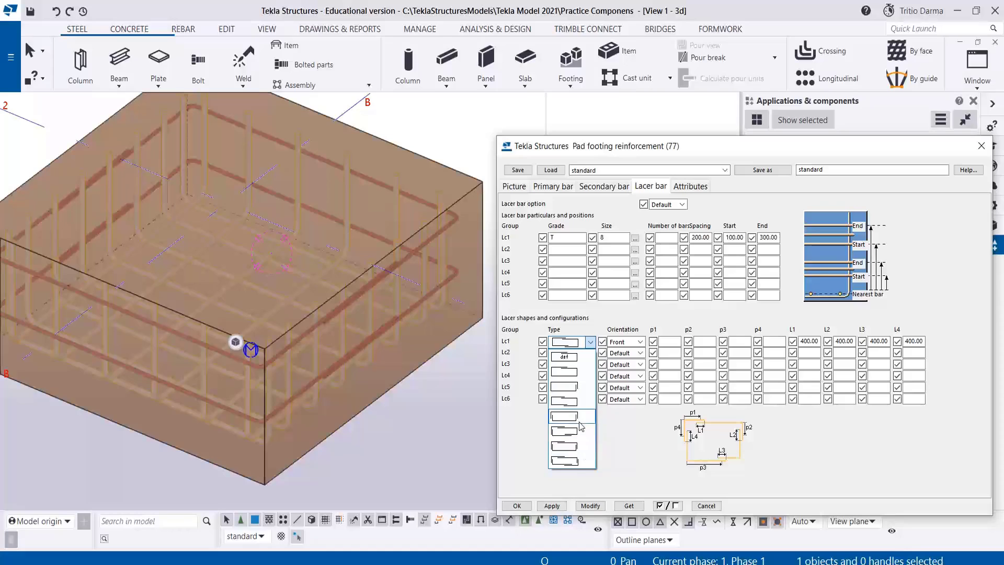
{"action": "left_click", "coordinate": [577, 386]}
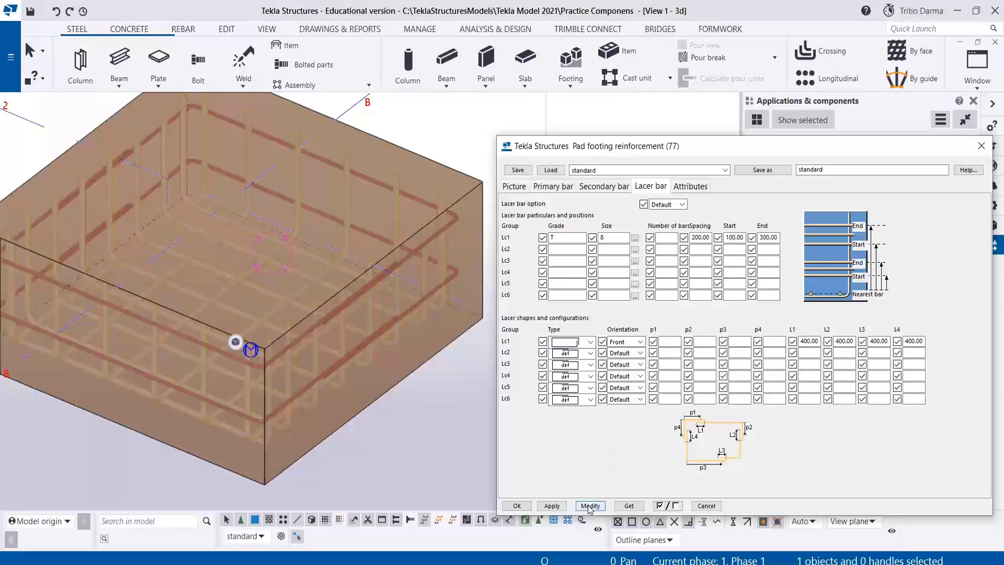
{"action": "left_click", "coordinate": [591, 506]}
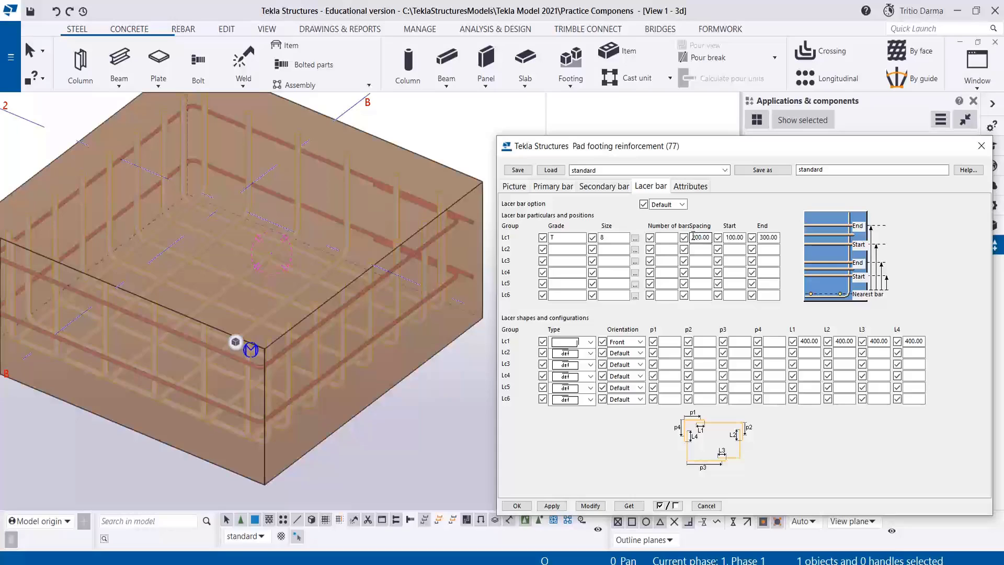
Step: Set the end distance of lacer group Lc1 to 400 and apply it to the footing
{"action": "left_click_drag", "start_coordinate": [693, 235], "coordinate": [707, 238]}
{"action": "left_click", "coordinate": [762, 236]}
{"action": "left_click_drag", "start_coordinate": [762, 236], "coordinate": [783, 241]}
{"action": "type", "text": "400"}
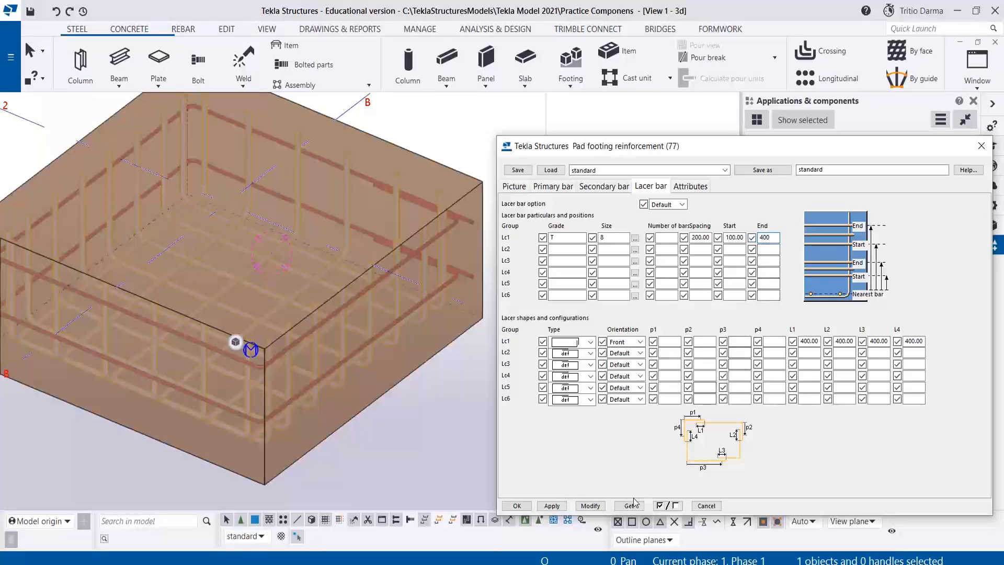
{"action": "left_click", "coordinate": [586, 506]}
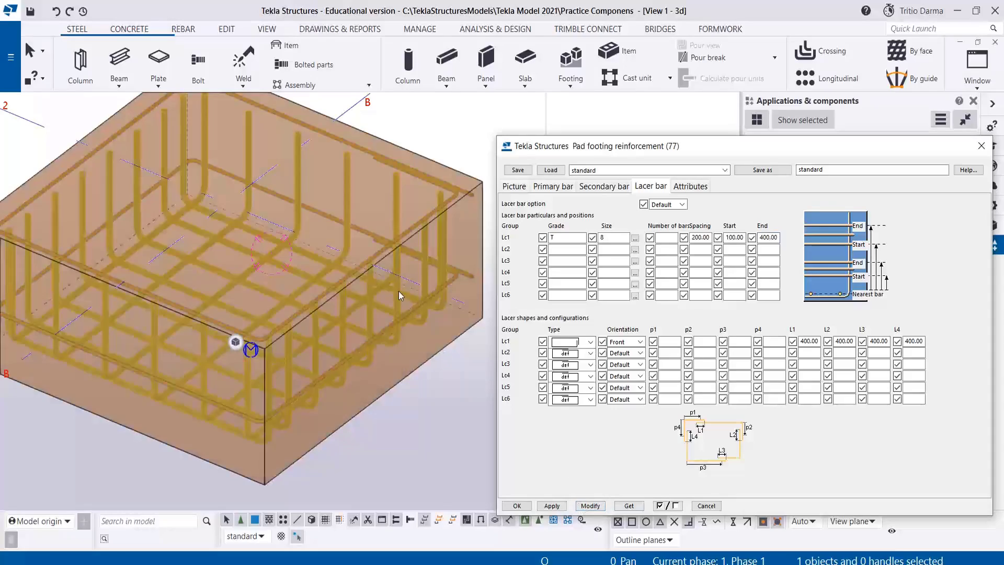
Step: Examine the height of the lacer bars within the footing from several angles and from the side
{"action": "scroll", "coordinate": [398, 222], "scroll_direction": "up", "scroll_amount": 3}
{"action": "middle_click_drag", "start_coordinate": [377, 271], "coordinate": [452, 255], "text": "ctrl"}
{"action": "scroll", "coordinate": [377, 211], "scroll_direction": "down", "scroll_amount": 10}
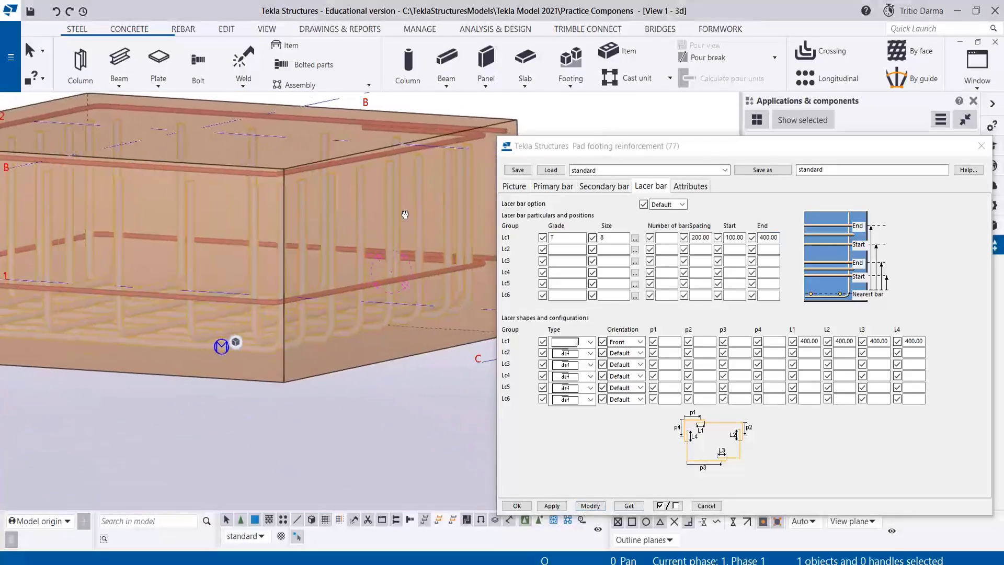
{"action": "scroll", "coordinate": [219, 196], "scroll_direction": "down", "scroll_amount": 4}
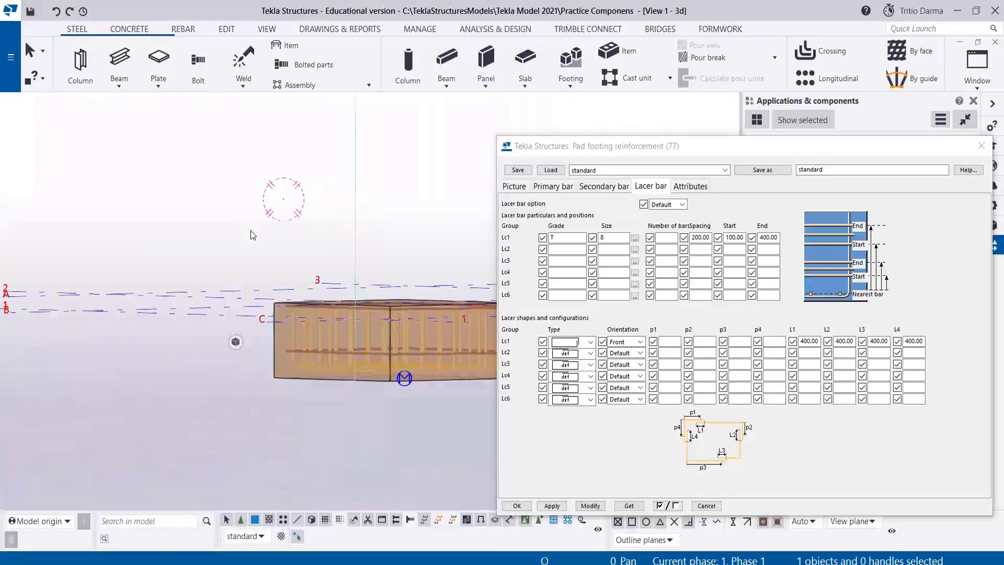
{"action": "scroll", "coordinate": [468, 350], "scroll_direction": "up", "scroll_amount": 4}
{"action": "scroll", "coordinate": [424, 287], "scroll_direction": "up", "scroll_amount": 4}
{"action": "middle_click_drag", "start_coordinate": [365, 343], "coordinate": [359, 360], "text": "ctrl"}
{"action": "scroll", "coordinate": [319, 476], "scroll_direction": "down", "scroll_amount": 3}
{"action": "scroll", "coordinate": [393, 384], "scroll_direction": "down", "scroll_amount": 4}
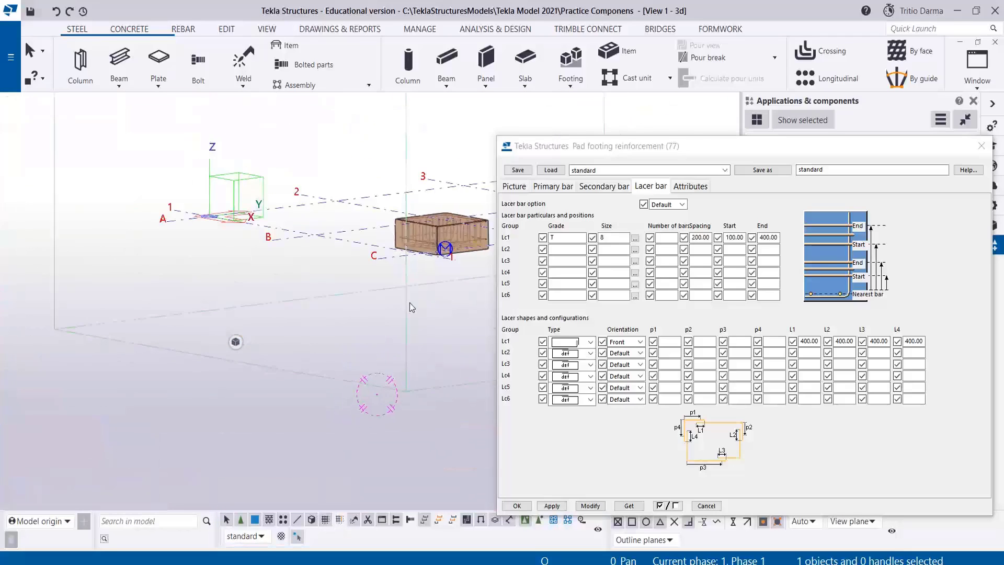
{"action": "scroll", "coordinate": [462, 216], "scroll_direction": "up", "scroll_amount": 8}
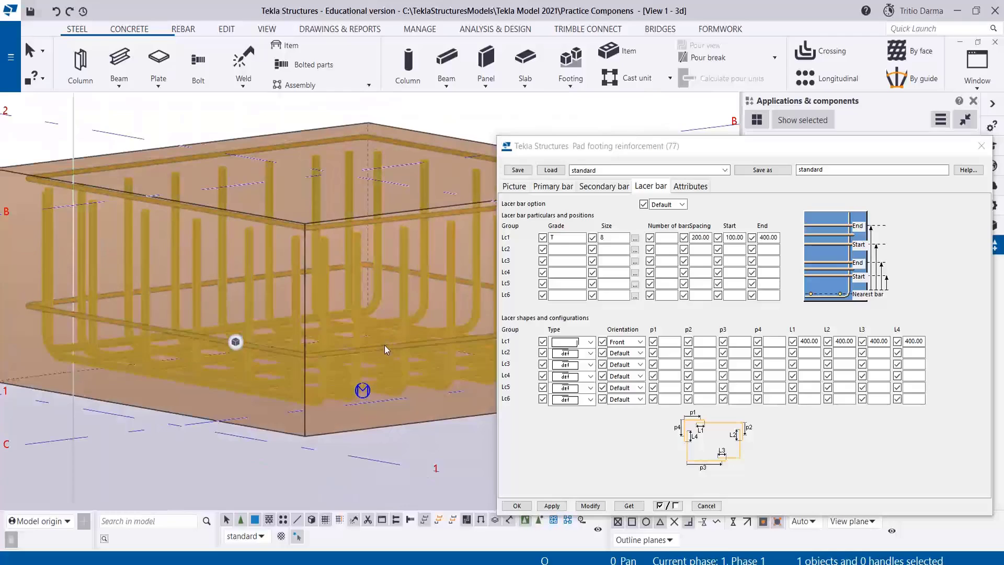
{"action": "scroll", "coordinate": [384, 346], "scroll_direction": "up", "scroll_amount": 1}
{"action": "middle_click_drag", "start_coordinate": [381, 362], "coordinate": [418, 353], "text": "ctrl"}
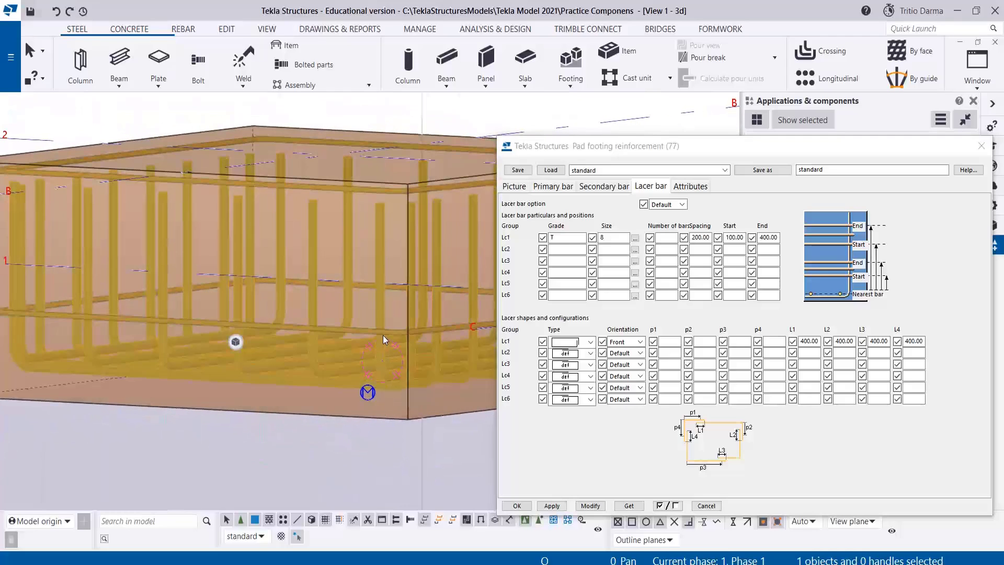
Step: Set the end distance of lacer group Lc1 to 300 and apply it to the footing
{"action": "left_click", "coordinate": [759, 237]}
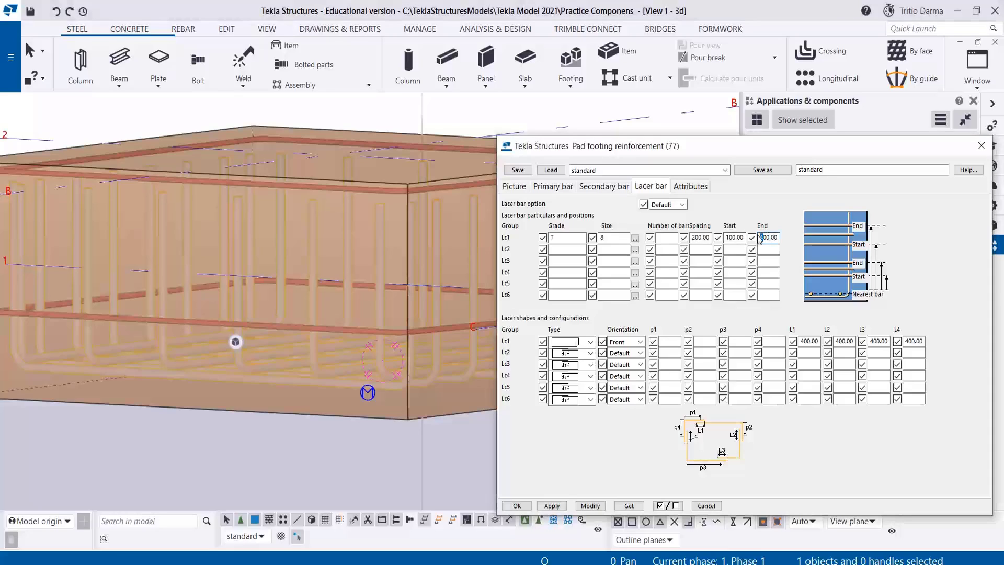
{"action": "type", "text": "3"}
{"action": "left_click", "coordinate": [589, 505]}
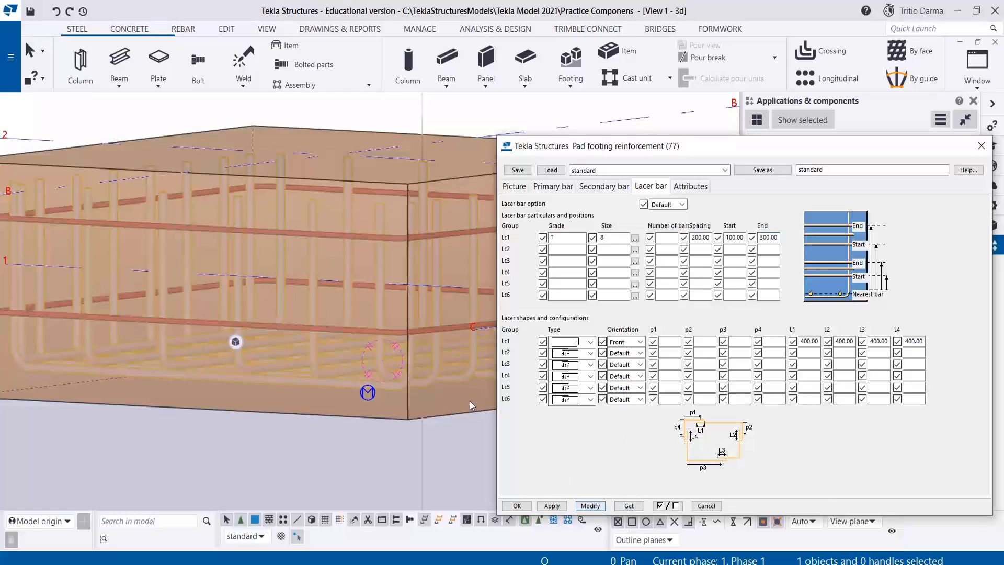
{"action": "scroll", "coordinate": [359, 305], "scroll_direction": "down", "scroll_amount": 2}
{"action": "mouse_move", "coordinate": [448, 257]}
{"action": "middle_mouse_down", "text": "ctrl"}
{"action": "mouse_move", "coordinate": [416, 252]}
{"action": "mouse_move", "coordinate": [441, 258]}
{"action": "middle_mouse_up", "text": "ctrl"}
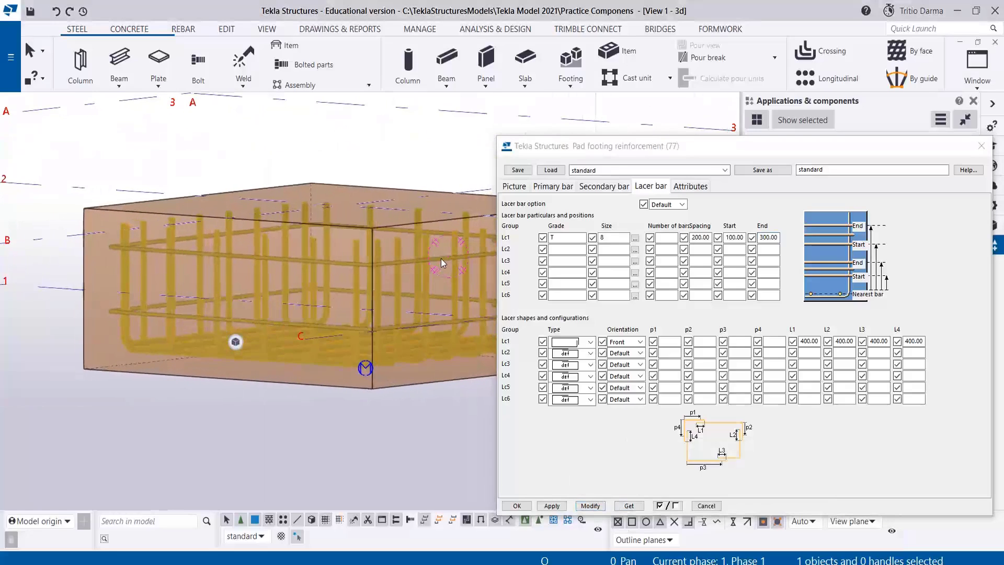
Step: Set the start distance of lacer group Lc1 to 50, apply it and check the lower lacer bars
{"action": "left_click_drag", "start_coordinate": [734, 237], "coordinate": [714, 244]}
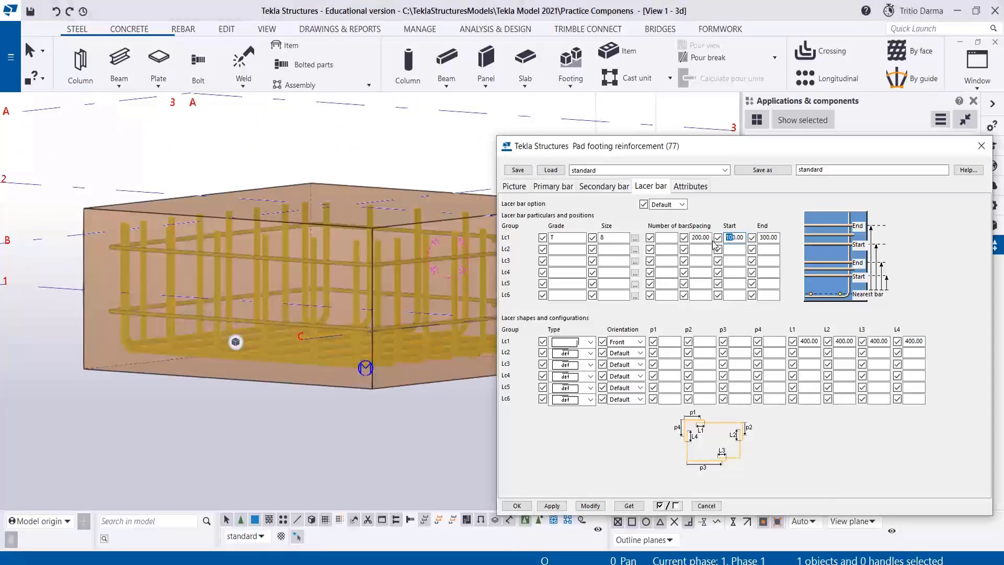
{"action": "type", "text": "5"}
{"action": "left_click", "coordinate": [592, 503]}
{"action": "scroll", "coordinate": [185, 320], "scroll_direction": "down", "scroll_amount": 2}
{"action": "scroll", "coordinate": [337, 276], "scroll_direction": "up", "scroll_amount": 2}
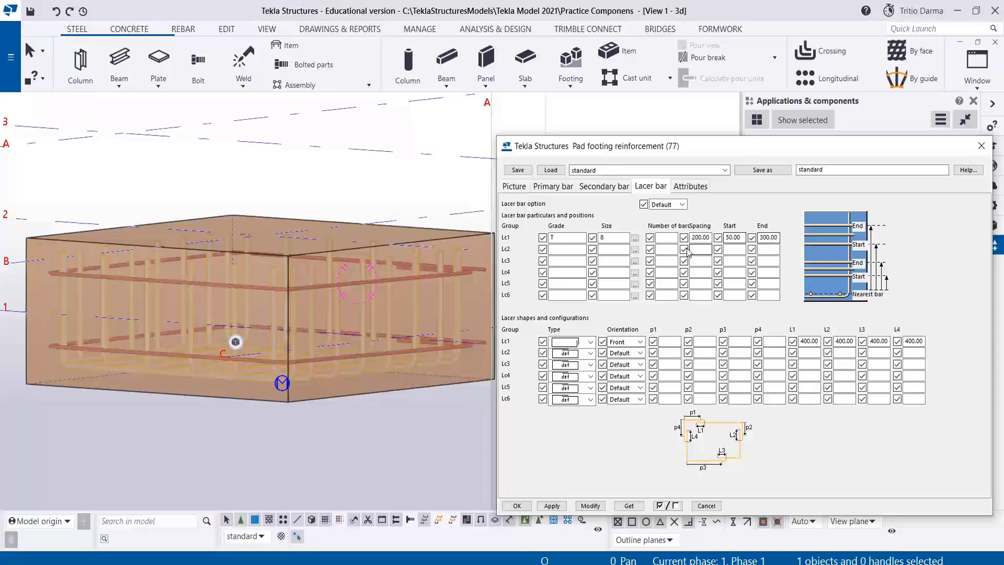
{"action": "scroll", "coordinate": [236, 255], "scroll_direction": "down", "scroll_amount": 1}
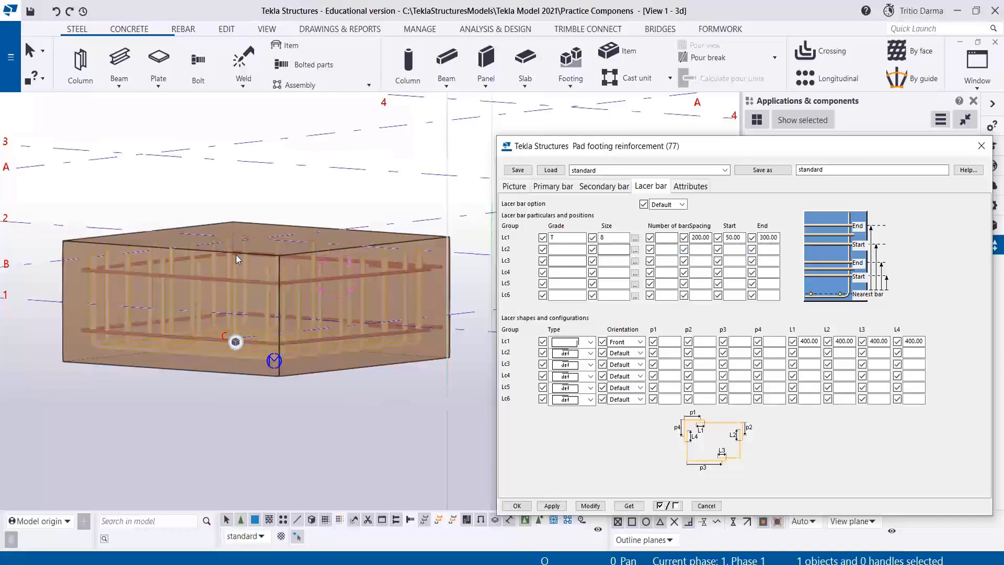
{"action": "scroll", "coordinate": [288, 292], "scroll_direction": "up", "scroll_amount": 2}
{"action": "middle_click_drag", "start_coordinate": [291, 297], "coordinate": [345, 309], "text": "ctrl"}
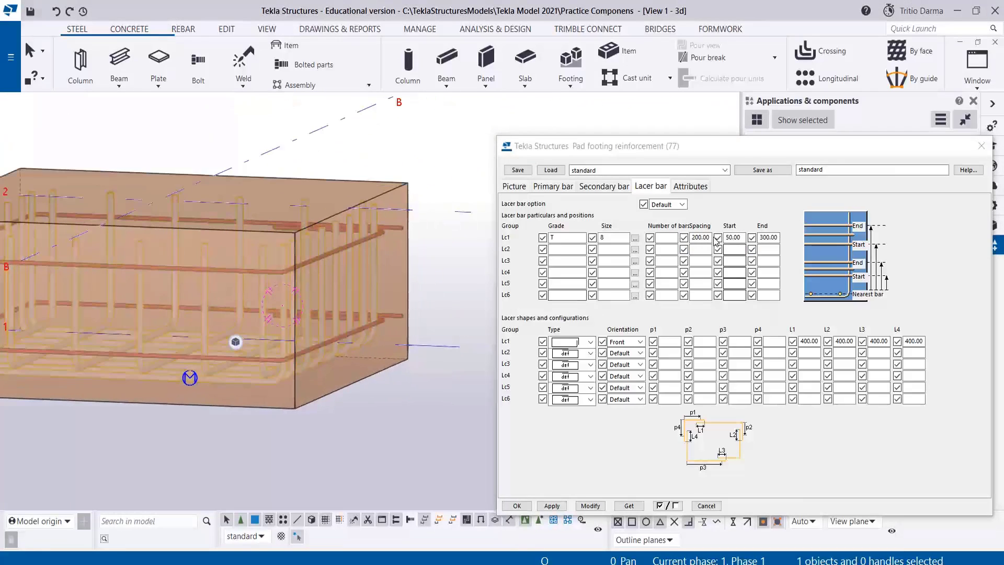
Step: Set the spacing of lacer group Lc1 to 100, apply it and inspect the lacer bars in the footing
{"action": "left_click", "coordinate": [696, 235]}
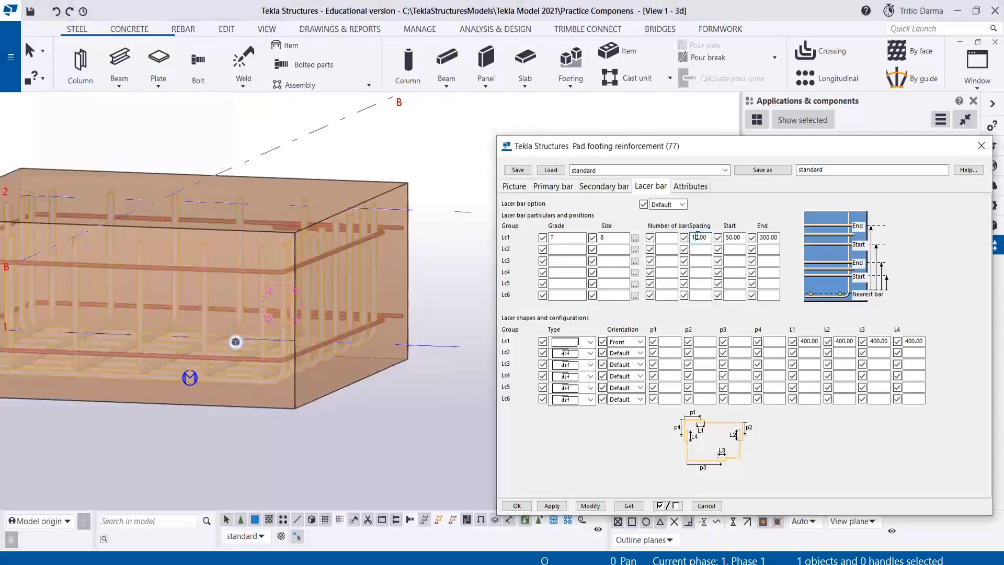
{"action": "left_click", "coordinate": [590, 505]}
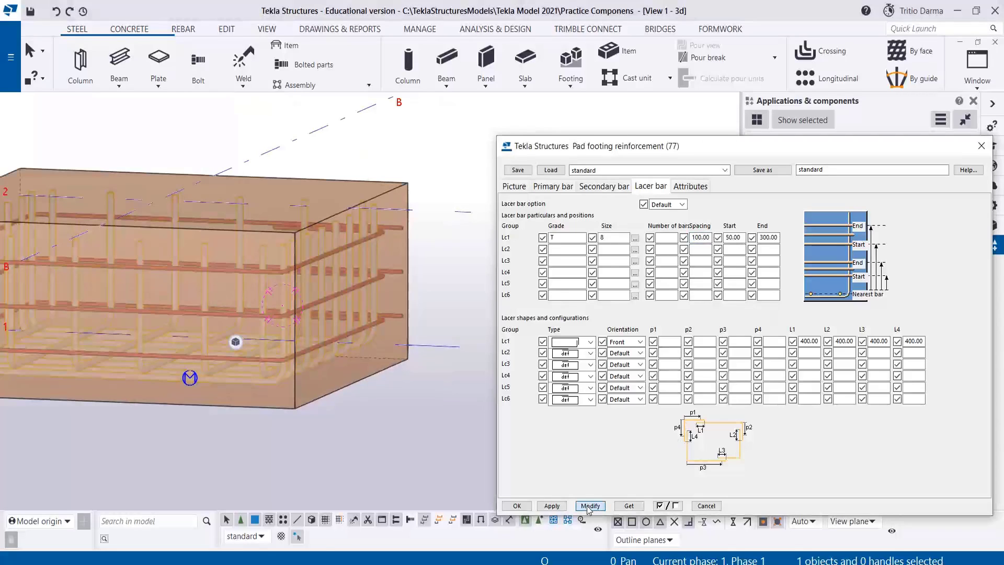
{"action": "scroll", "coordinate": [349, 287], "scroll_direction": "up", "scroll_amount": 2}
{"action": "middle_click_drag", "start_coordinate": [351, 293], "coordinate": [284, 307]}
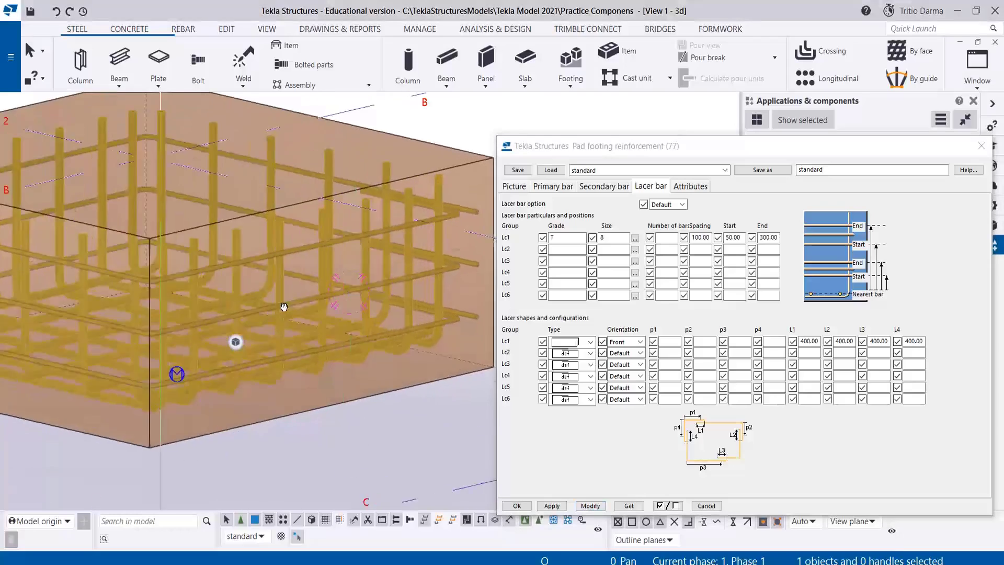
{"action": "scroll", "coordinate": [312, 320], "scroll_direction": "down", "scroll_amount": 5}
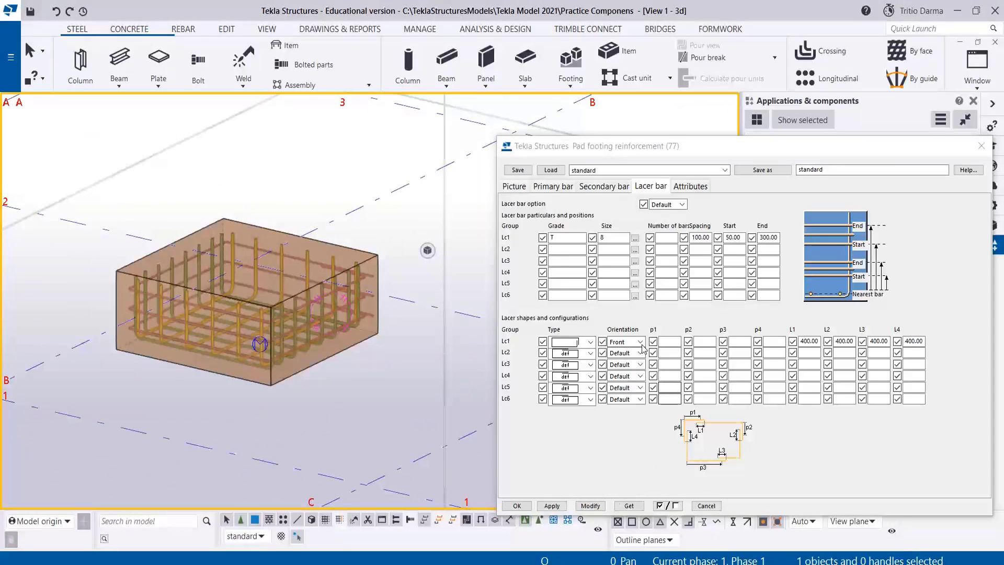
Step: Review the bar numbering, name and class attributes, apply all settings to the footing and close the component settings
{"action": "left_click", "coordinate": [688, 187]}
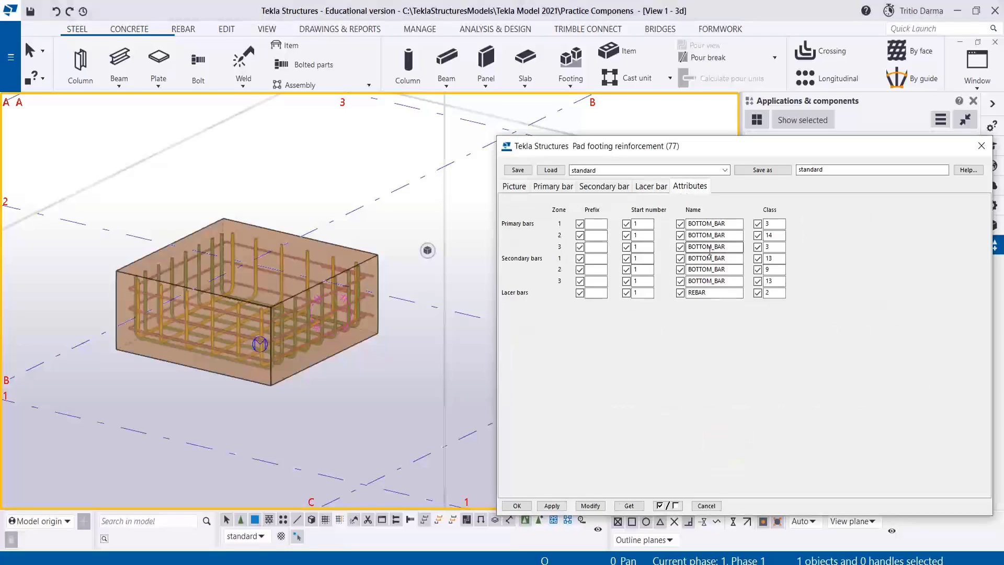
{"action": "left_click", "coordinate": [727, 248]}
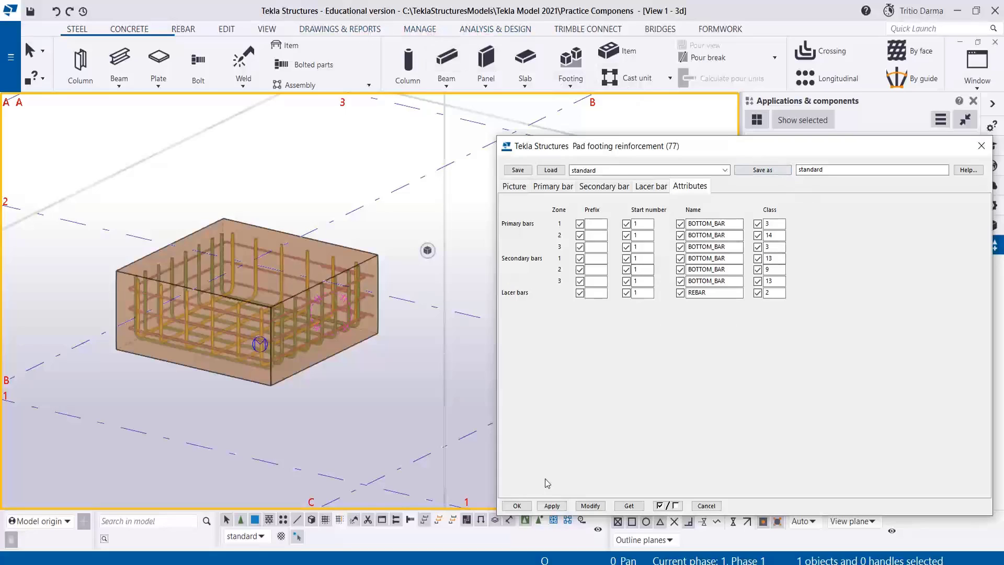
{"action": "left_click", "coordinate": [594, 505]}
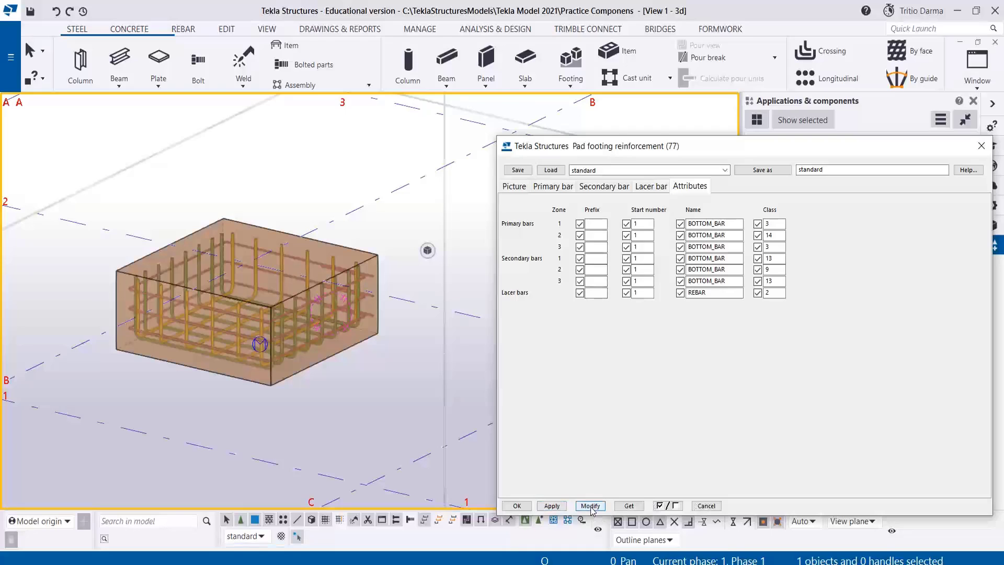
{"action": "left_click", "coordinate": [517, 505]}
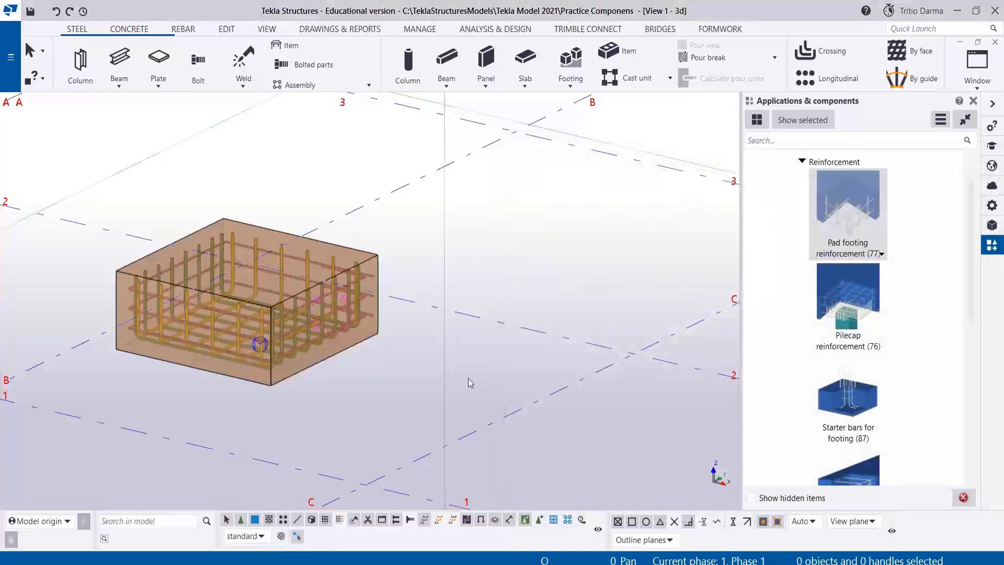
{"action": "scroll", "coordinate": [193, 236], "scroll_direction": "up", "scroll_amount": 3}
{"action": "scroll", "coordinate": [192, 235], "scroll_direction": "up", "scroll_amount": 3}
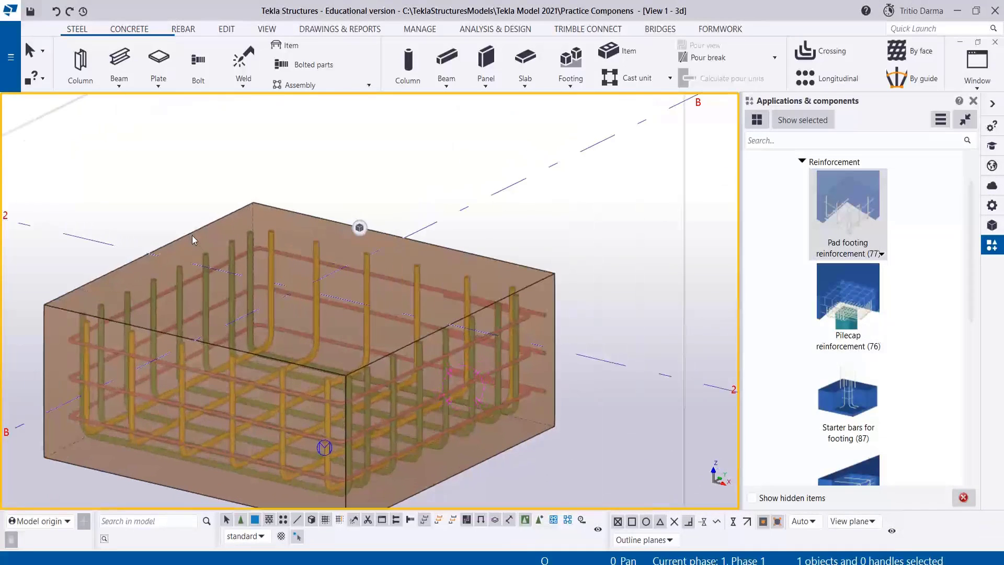
{"action": "scroll", "coordinate": [221, 254], "scroll_direction": "up", "scroll_amount": 2}
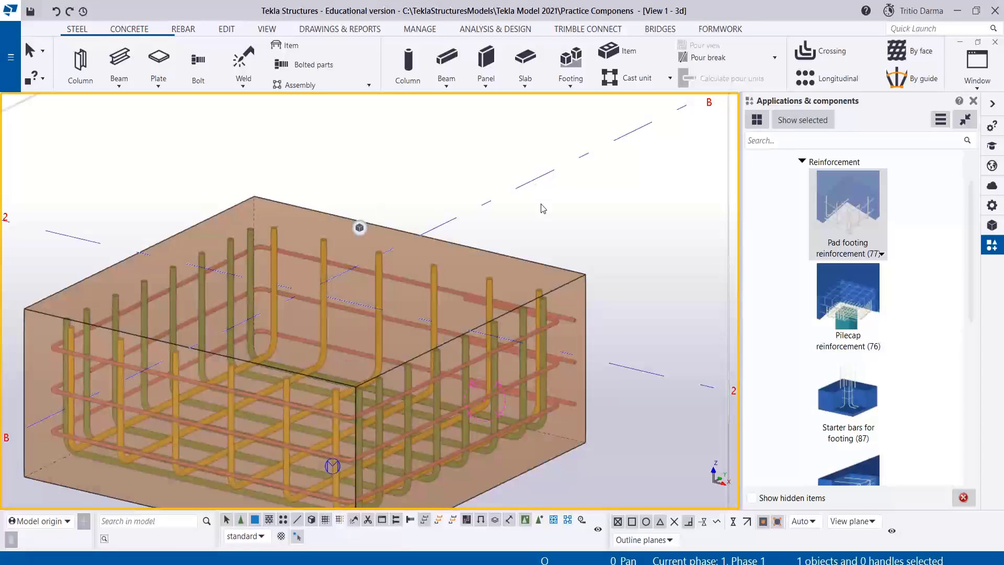
{"action": "scroll", "coordinate": [521, 208], "scroll_direction": "down", "scroll_amount": 2}
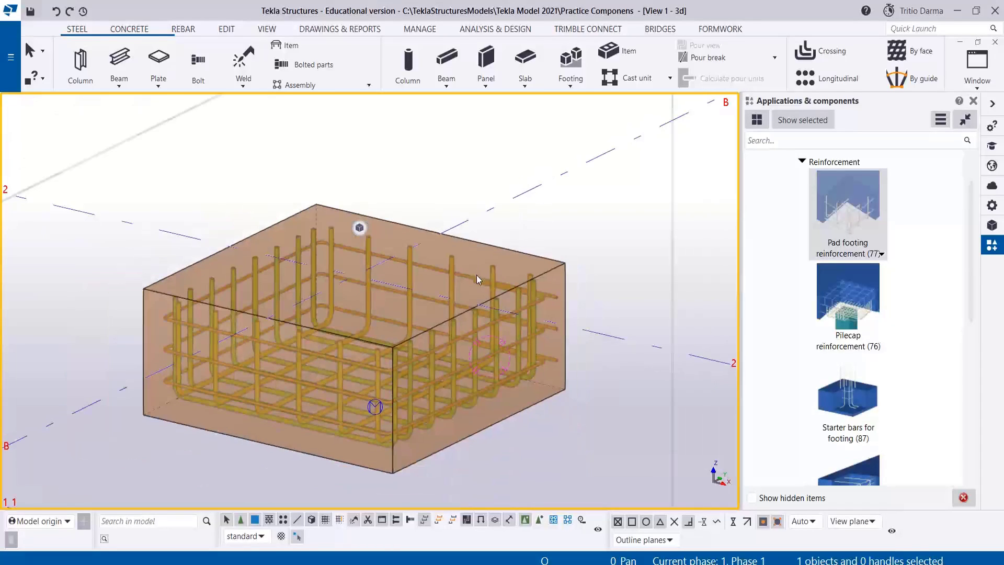